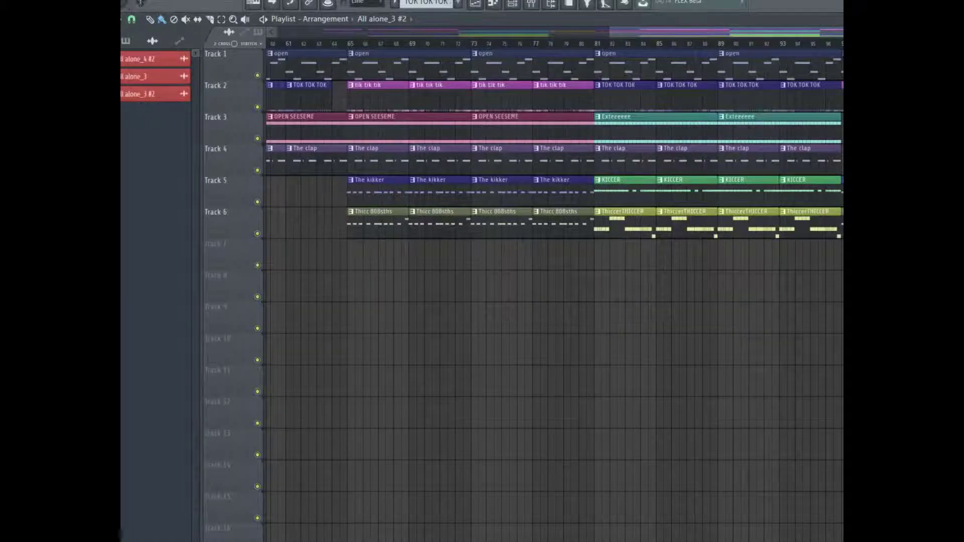
Scroll the Playlist back to the start and play the beat from the beginning.
drag(590, 36, 296, 33)
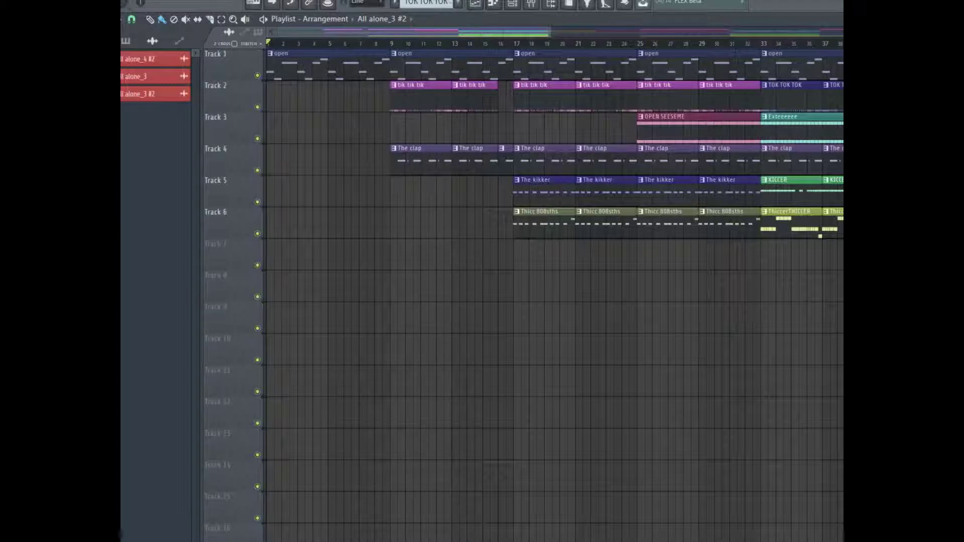
key(space)
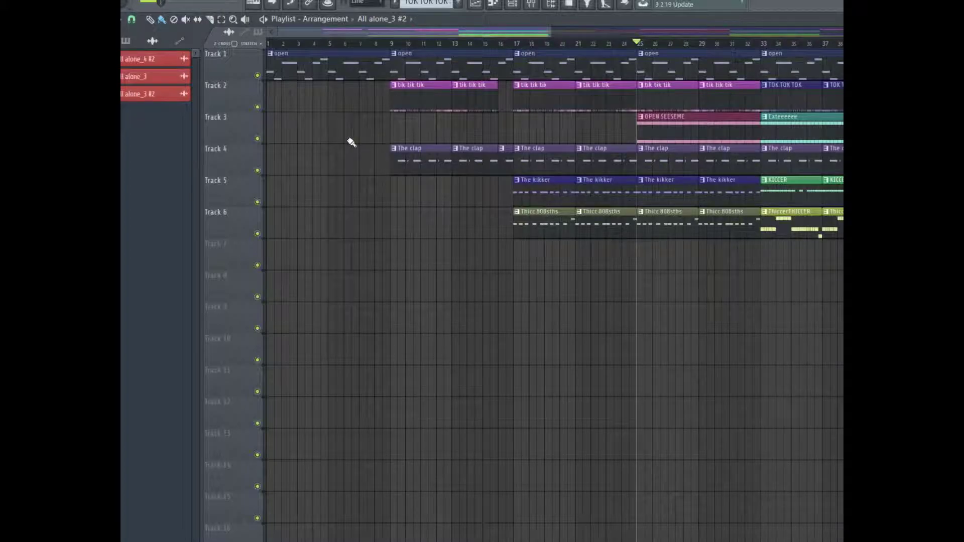
Bring up the Channel rack and the Mixer over the Playlist arrangement.
drag(378, 34, 342, 32)
drag(428, 29, 554, 20)
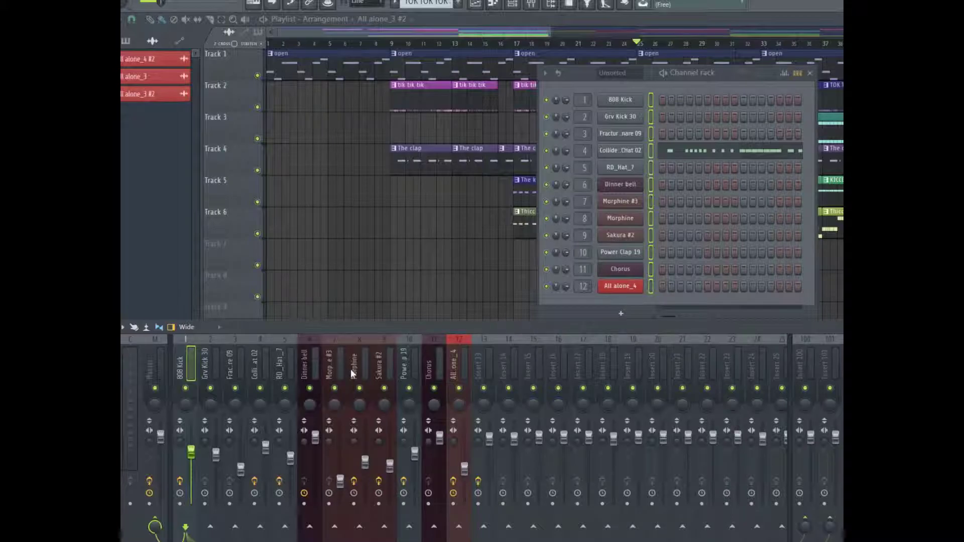
Delete the Fruity Limiter from the Master insert and move the Channel rack up to show every channel.
drag(564, 75, 635, 157)
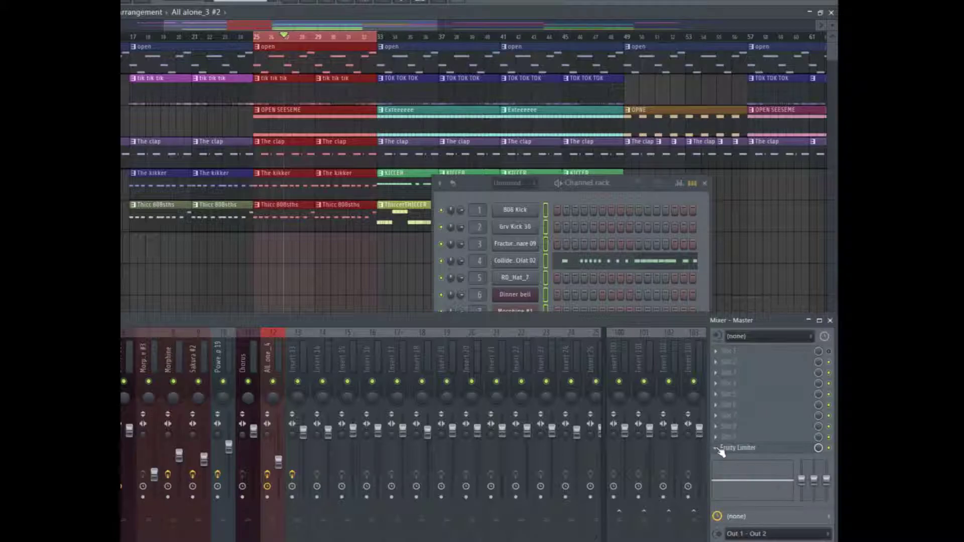
click(721, 452)
click(736, 290)
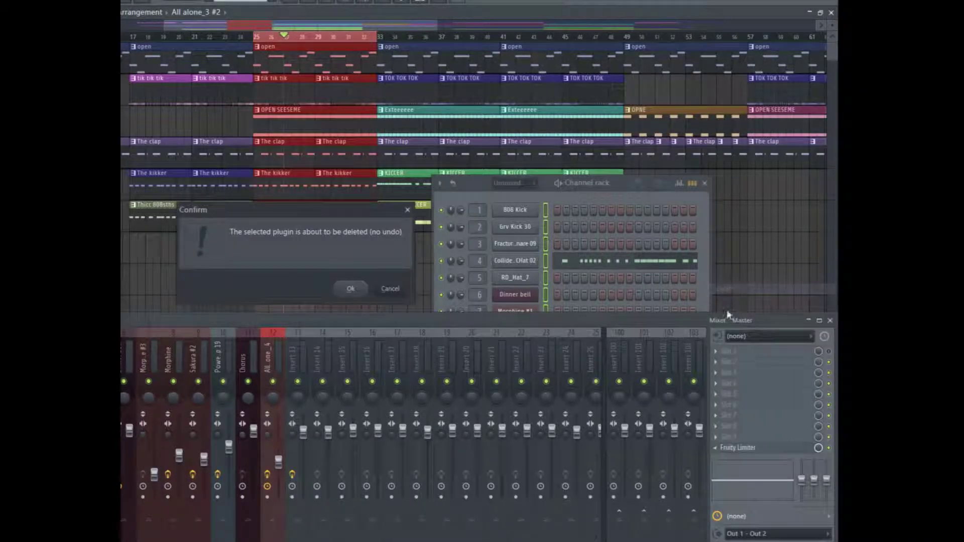
click(349, 286)
drag(655, 197, 658, 57)
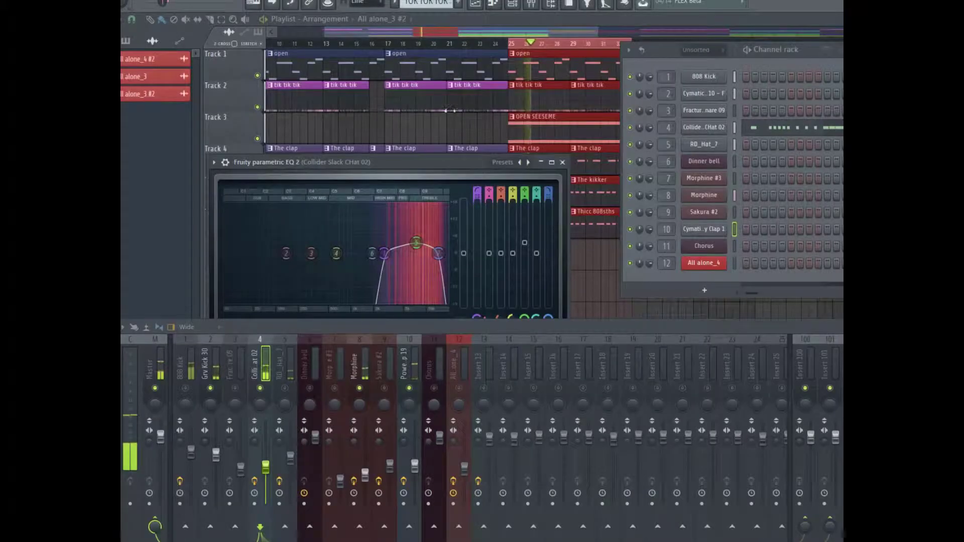
Load the Default preset in the hi-hat's Fruity parametric EQ 2 and lower the top band.
drag(430, 162, 474, 78)
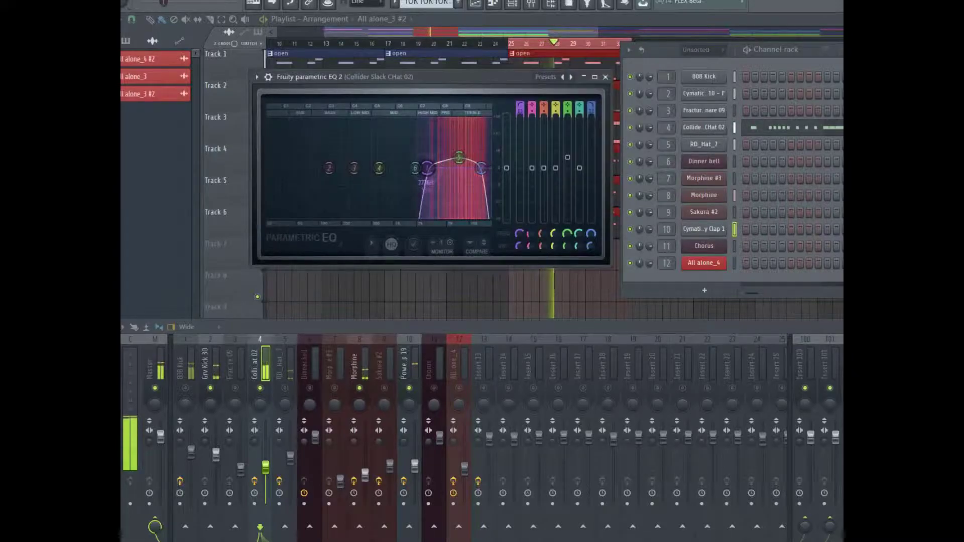
mouse_move(428, 169)
mouse_down()
mouse_move(351, 169)
mouse_move(432, 168)
mouse_move(387, 168)
mouse_move(416, 168)
mouse_up()
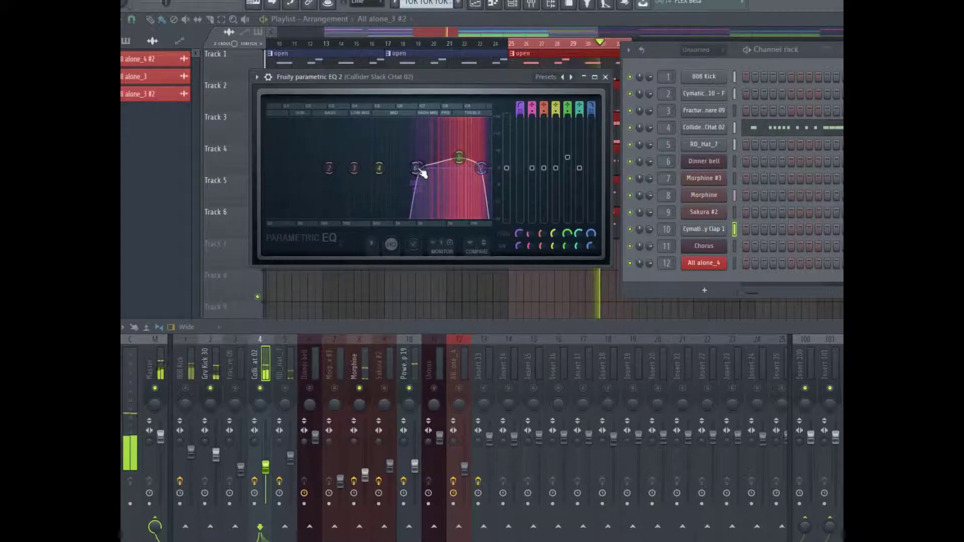
click(541, 78)
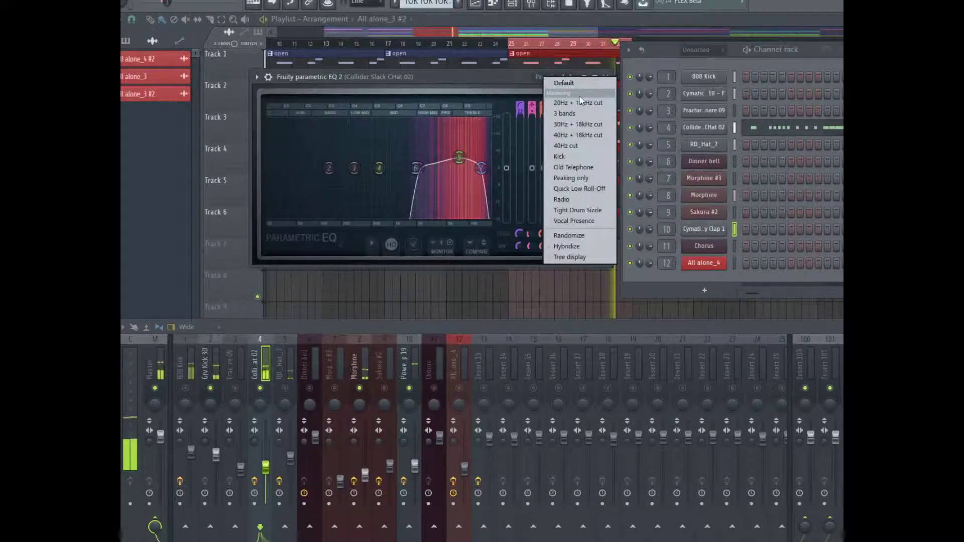
click(563, 83)
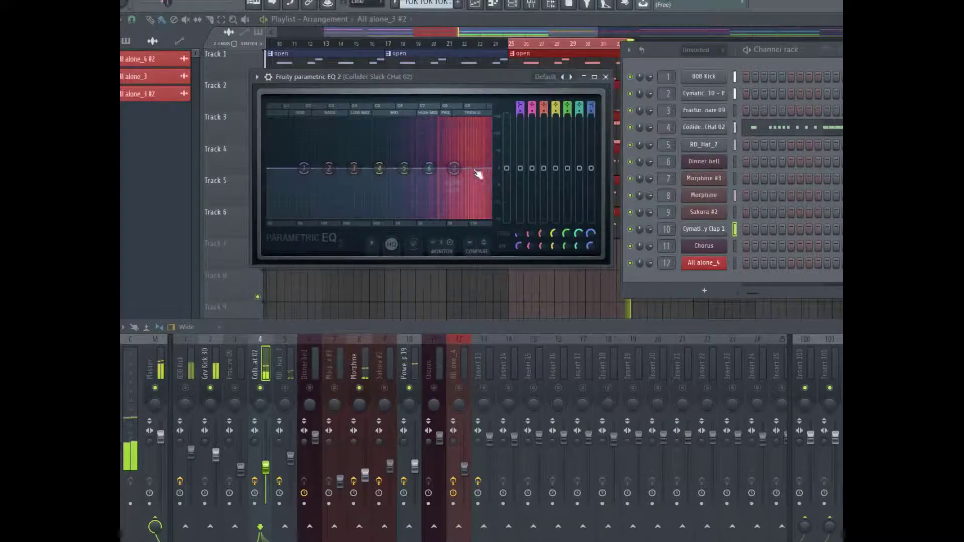
drag(454, 169, 454, 173)
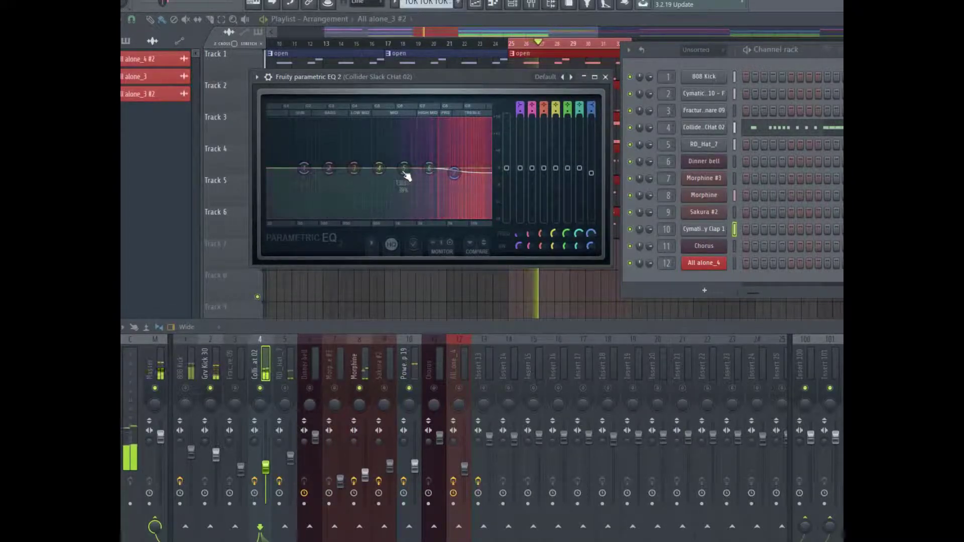
click(606, 77)
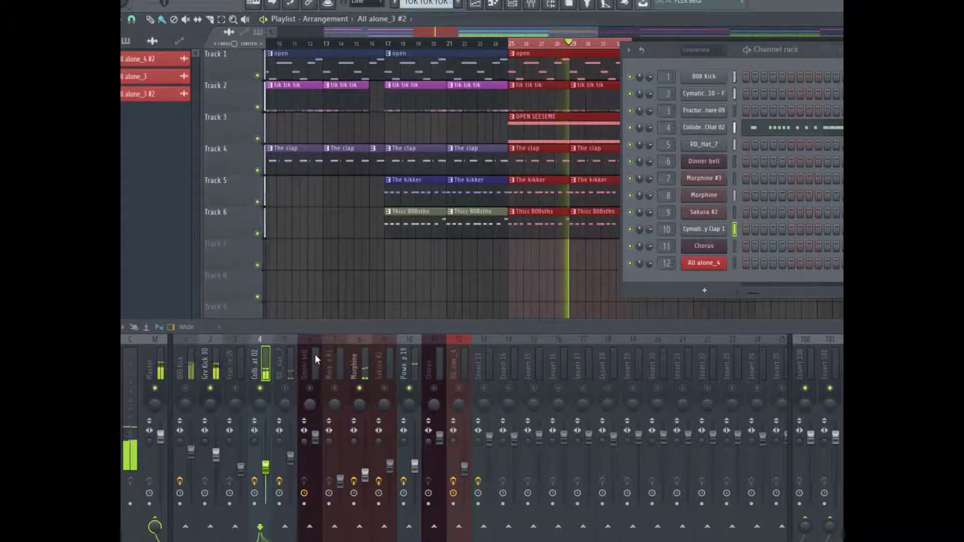
Swap the 808 Kick channel's sample for the Cymatics Trap City 808 and return to the Playlist.
scroll(422, 106, right, 5)
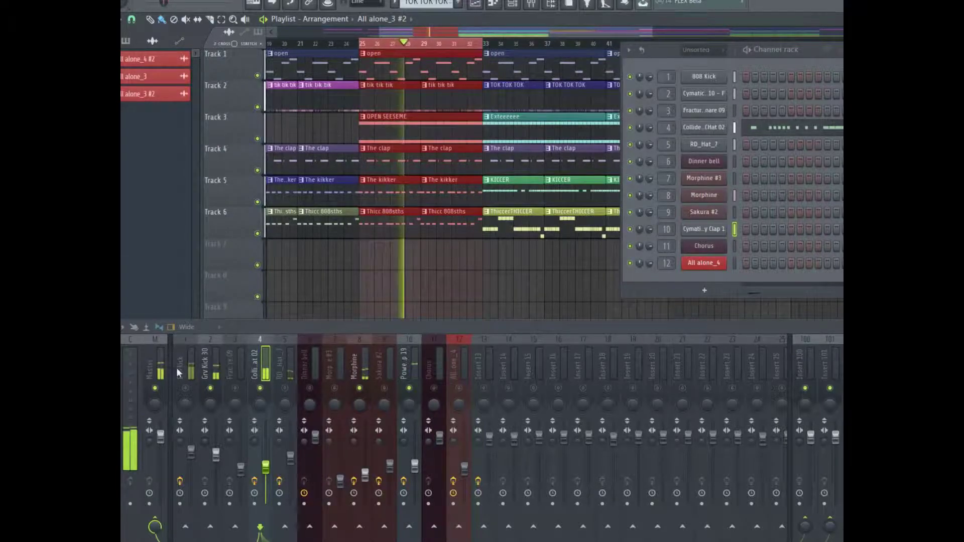
click(187, 352)
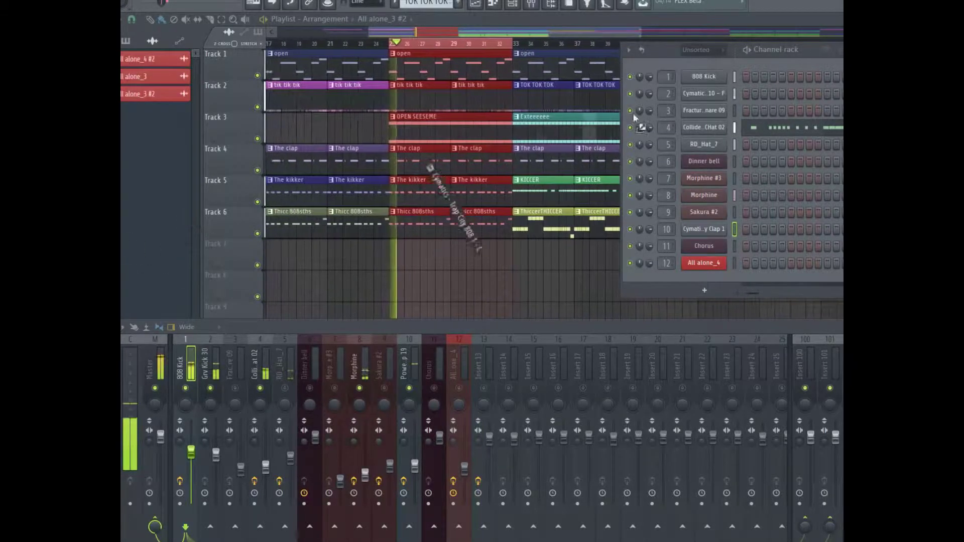
drag(698, 80, 698, 79)
click(487, 273)
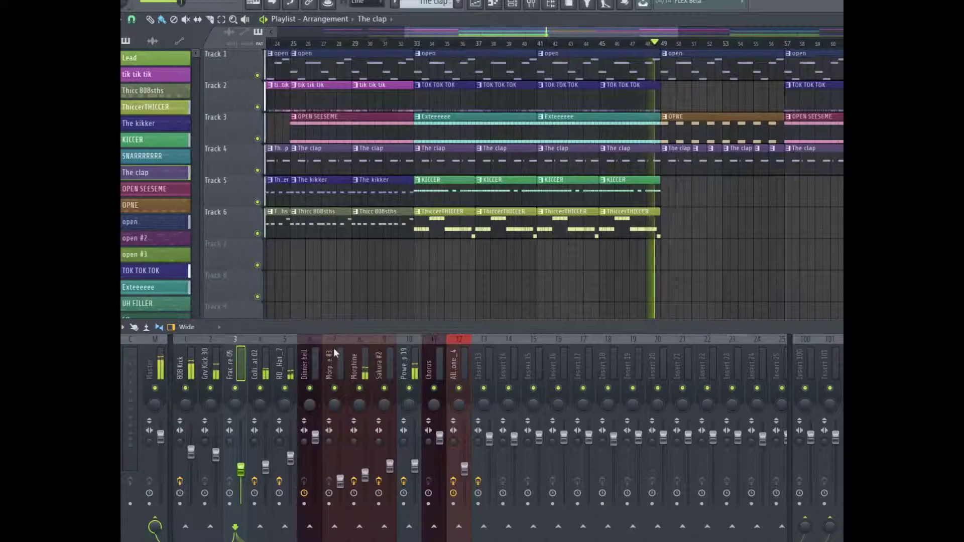
Lower the RD_Hat_7 volume slightly and delete the two TOK TOK TOK clips from bar 57.
click(290, 459)
drag(290, 464, 296, 472)
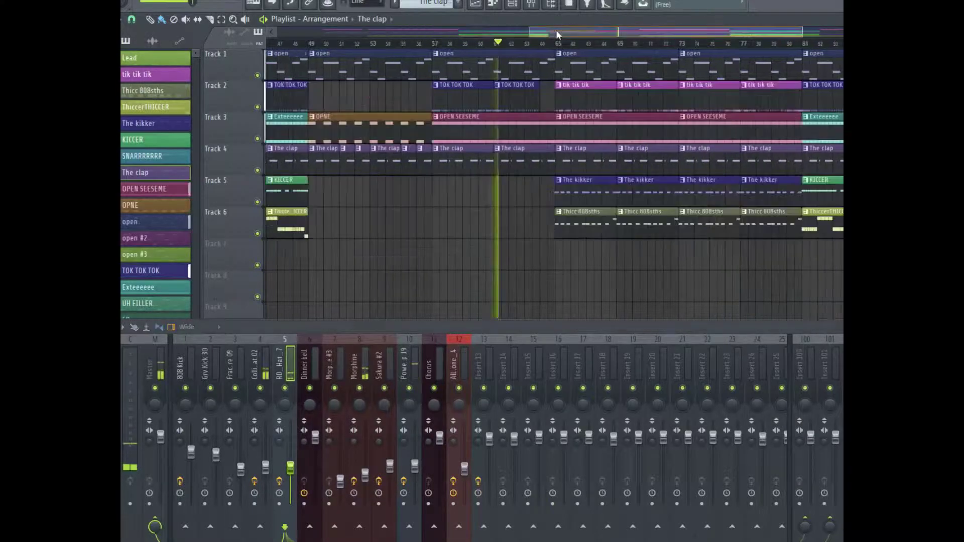
click(556, 30)
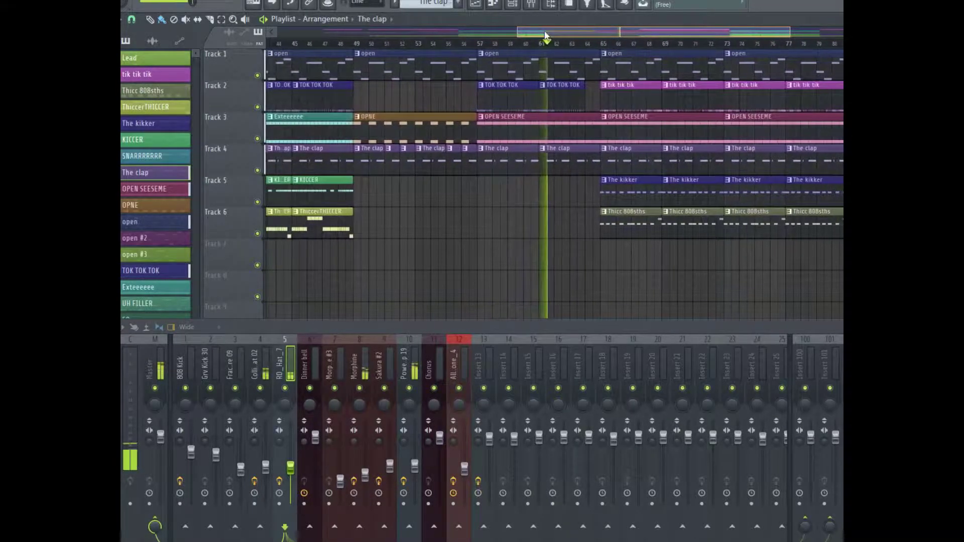
right_click(519, 100)
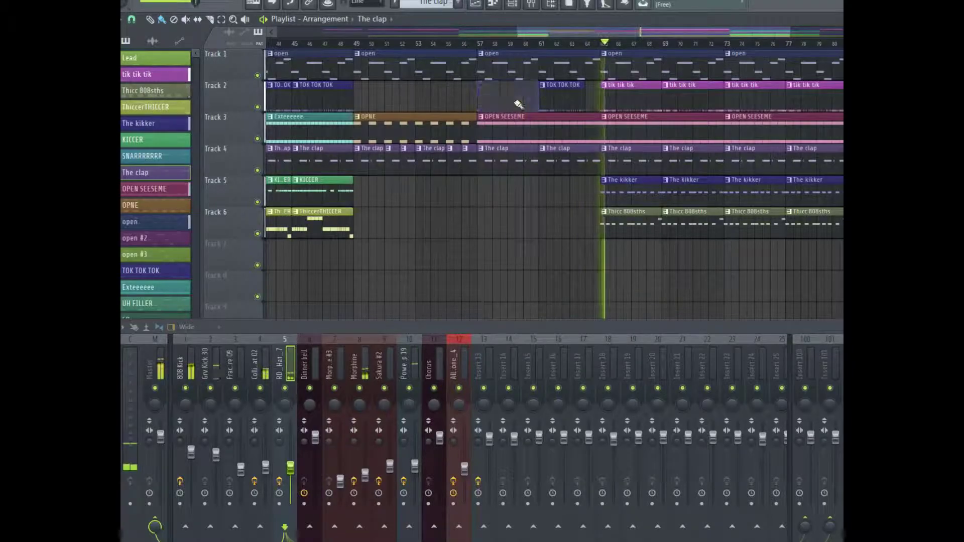
right_click(562, 96)
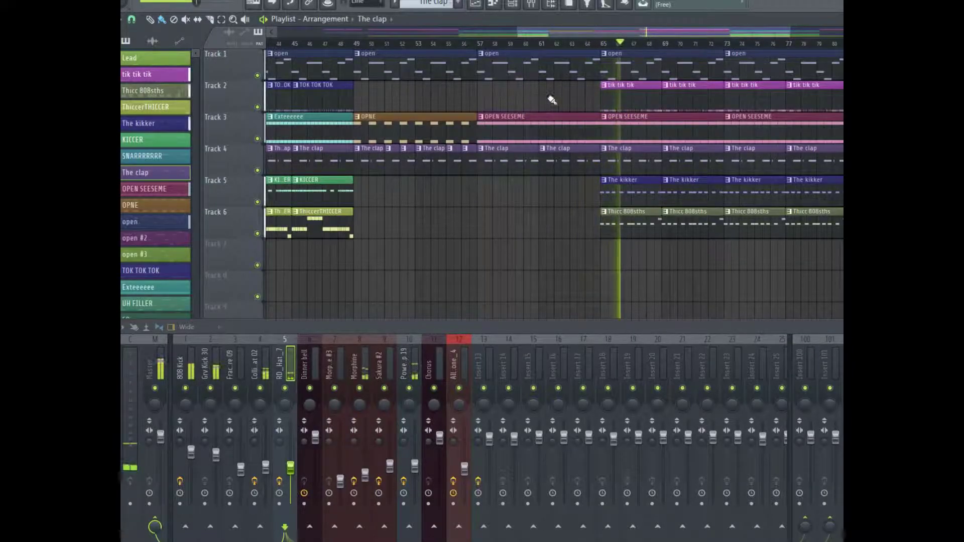
Delete the tik tik tik clips at bars 9, 13, 17 and 21, then play back the changes.
drag(545, 34, 554, 51)
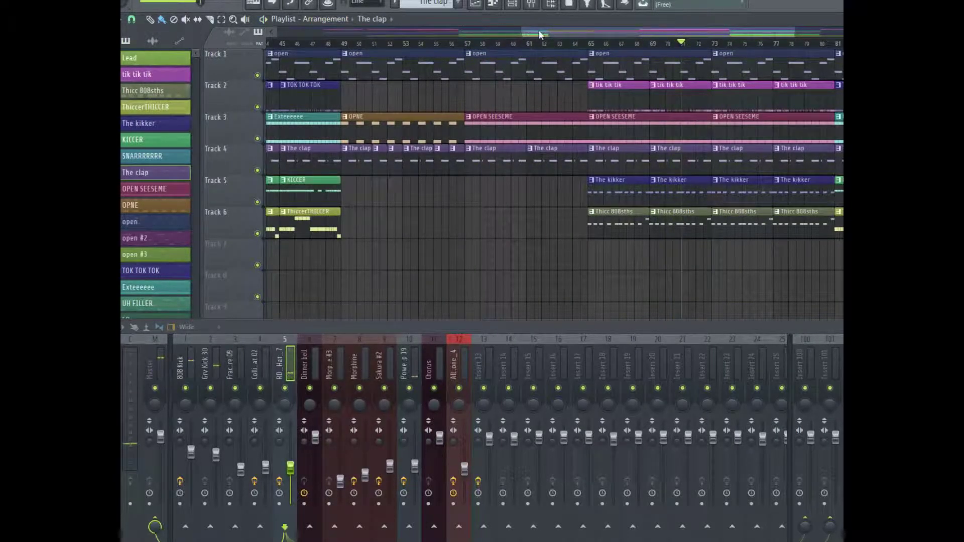
drag(540, 34, 477, 35)
drag(550, 37, 283, 48)
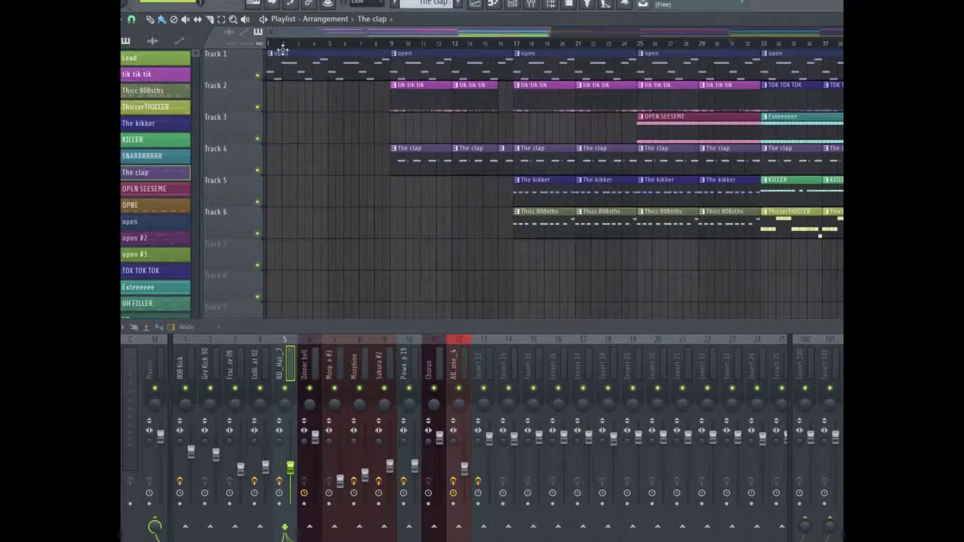
right_click(429, 99)
right_click(460, 95)
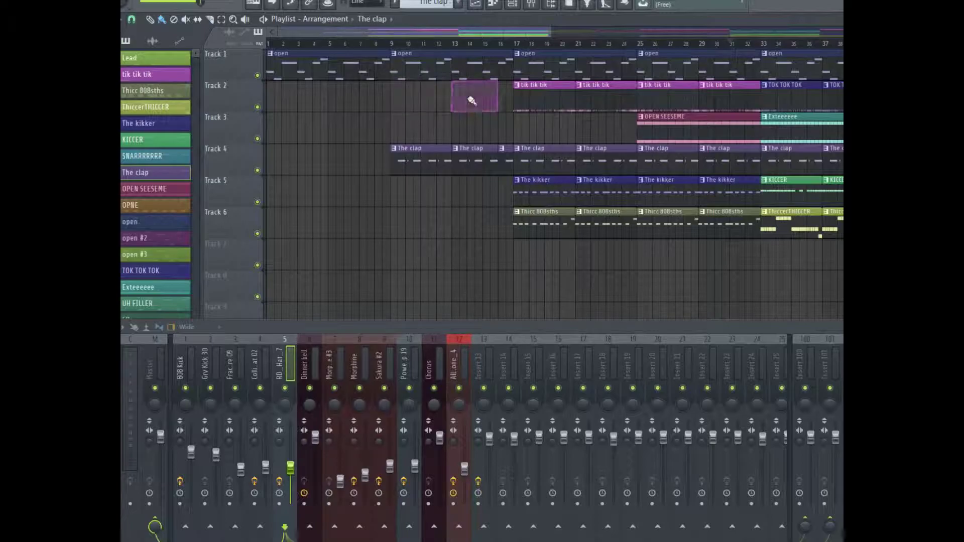
right_click(542, 98)
right_click(602, 102)
key(space)
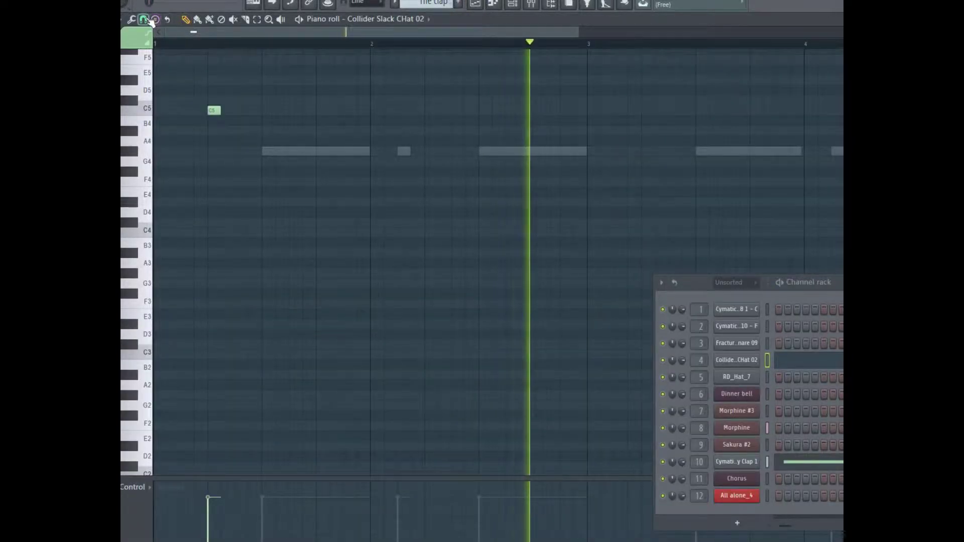
Set the Piano roll snap grid to 1/4 beat.
click(143, 20)
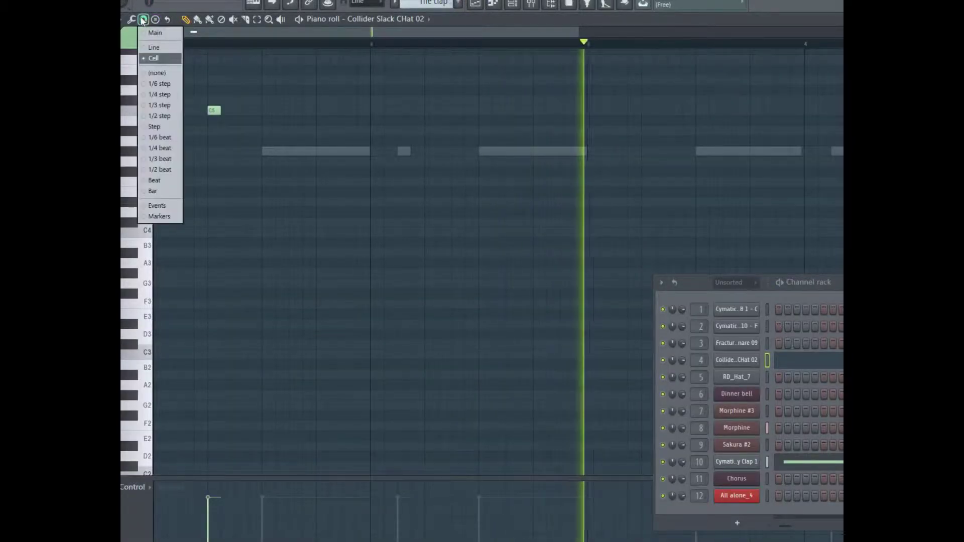
click(161, 102)
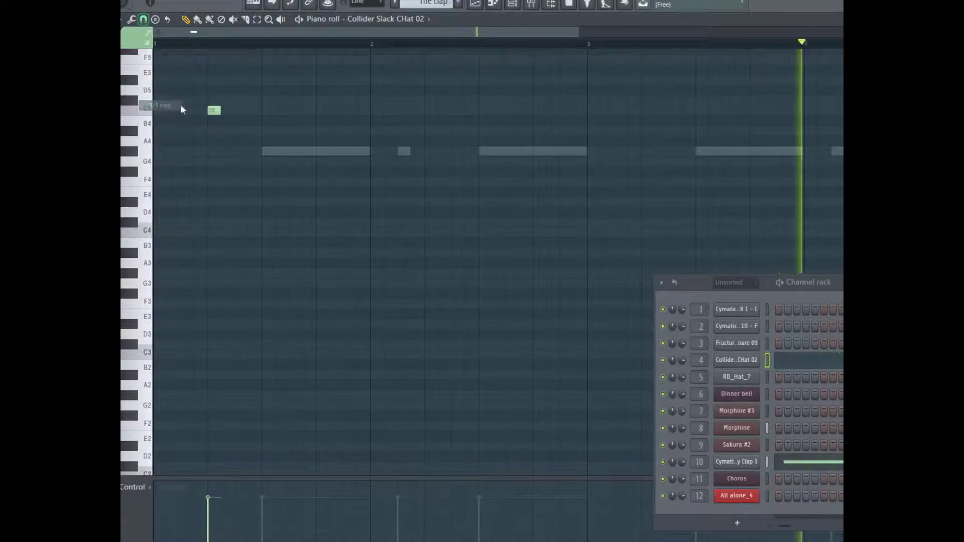
click(143, 19)
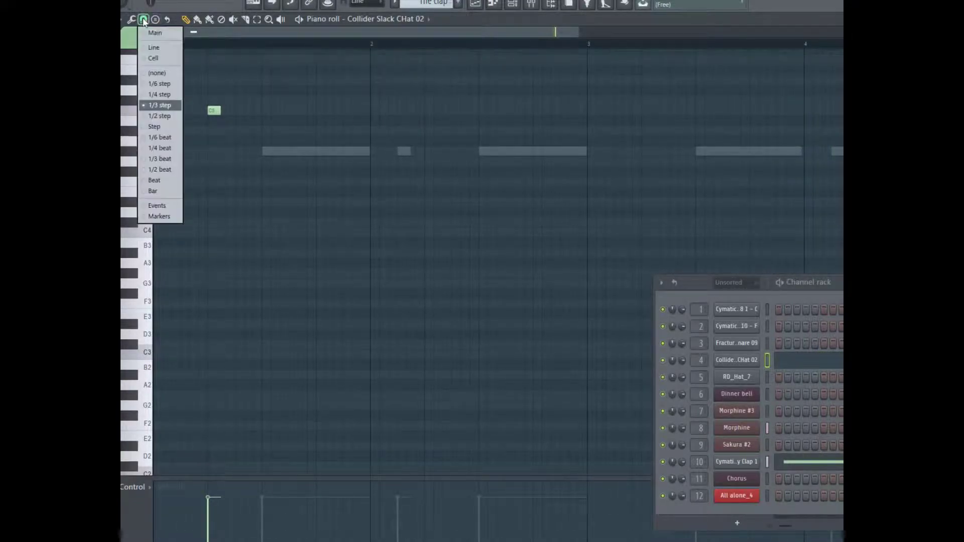
click(171, 148)
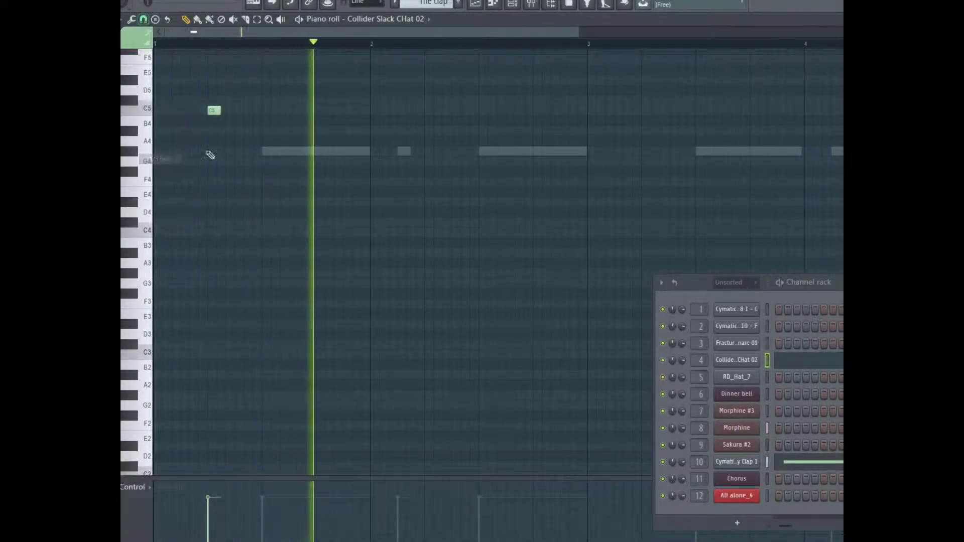
Draw a long B4 note after bar 2, delete its cut-off tail, and chop it into three notes.
click(428, 121)
drag(438, 120, 476, 120)
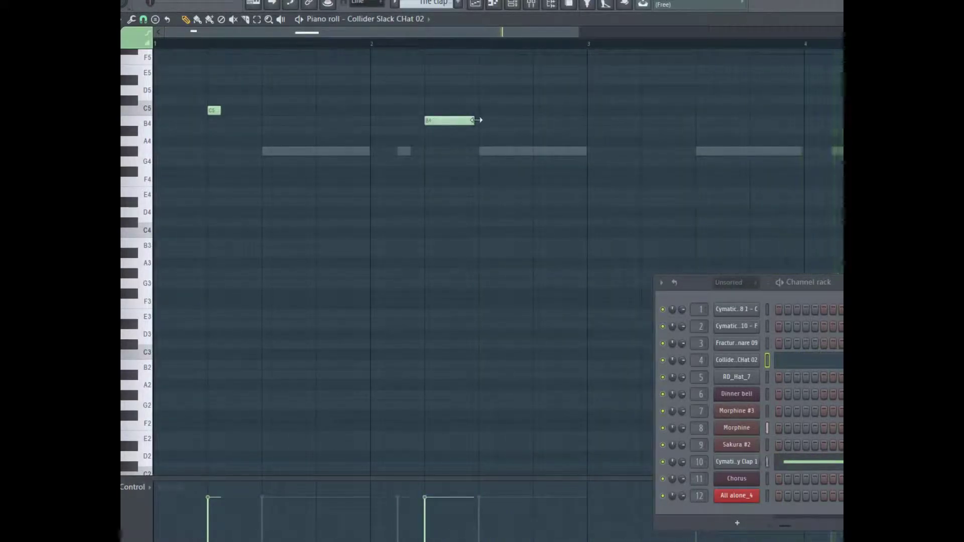
click(245, 20)
drag(485, 111, 490, 142)
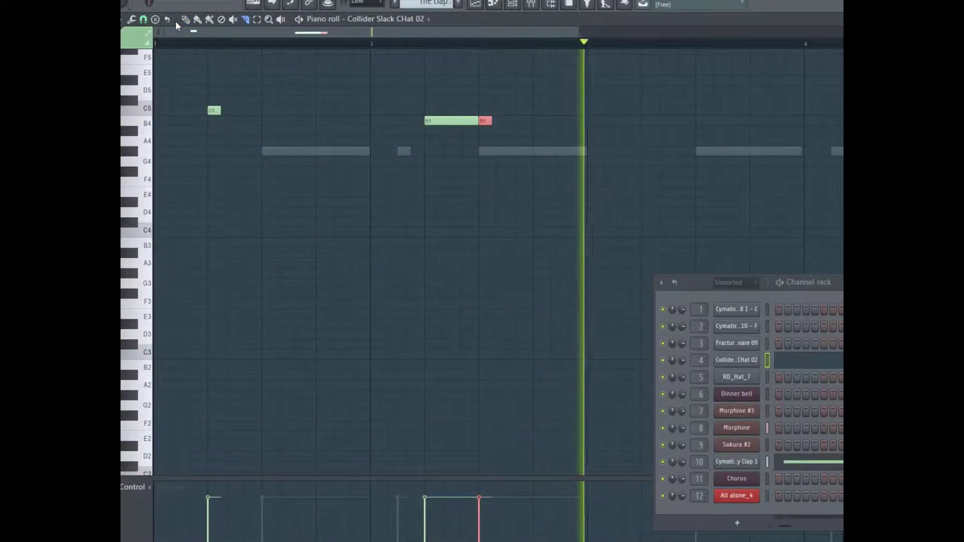
key(Delete)
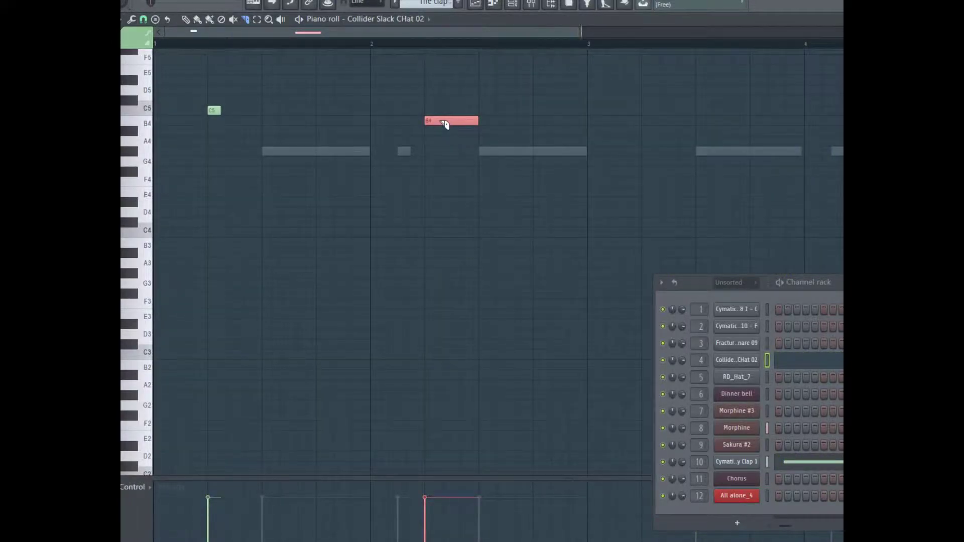
key(ctrl+u)
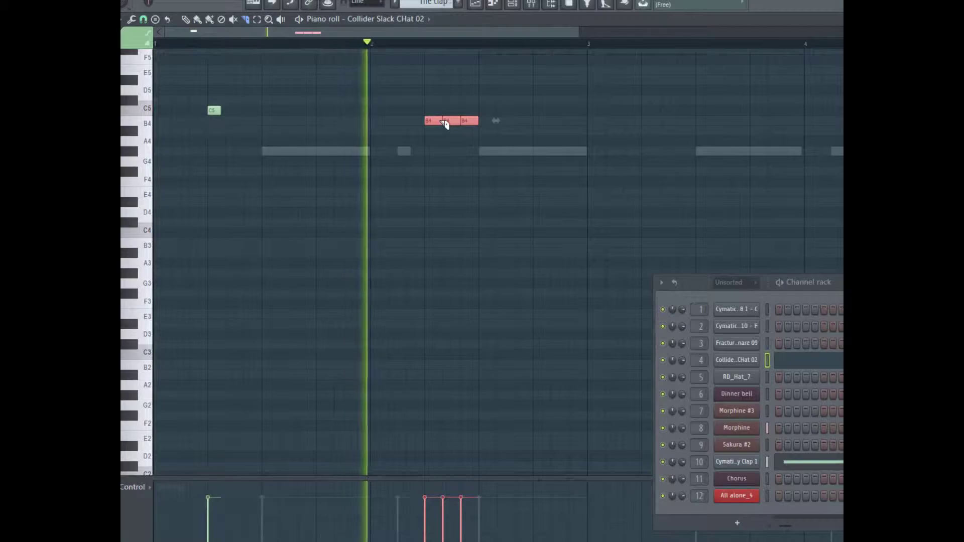
Paint Pattern 26 clips at bars 17 and 21 on Track 2, then stop playback and scroll the arrangement.
key(F5)
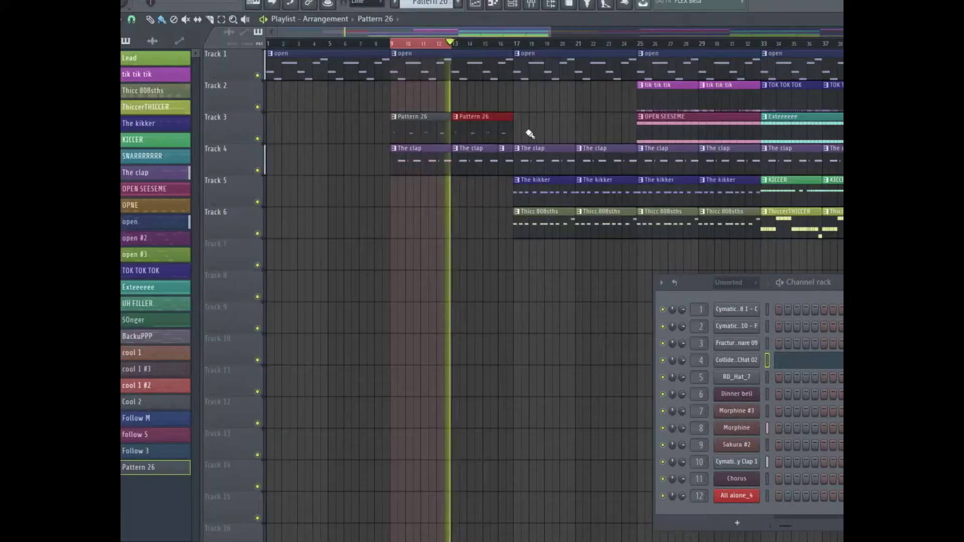
click(534, 128)
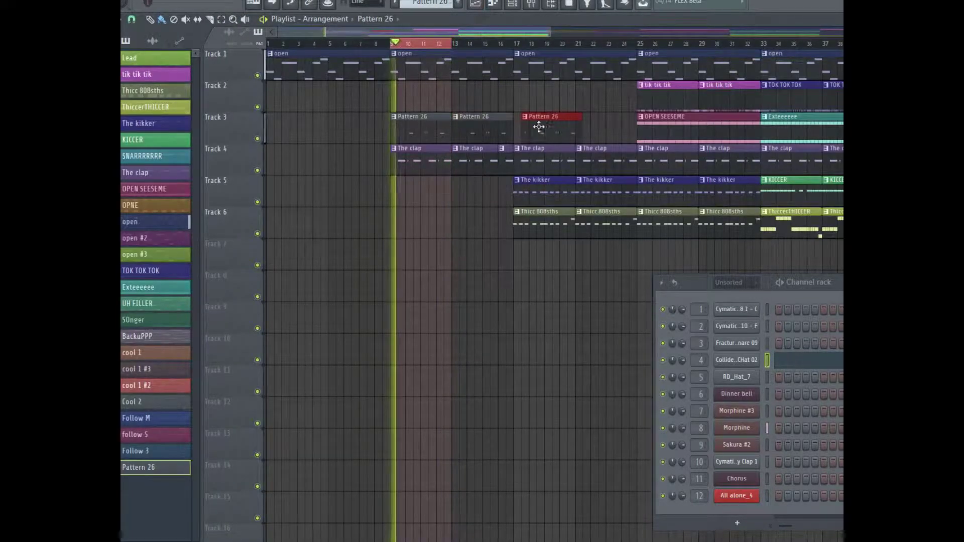
click(583, 132)
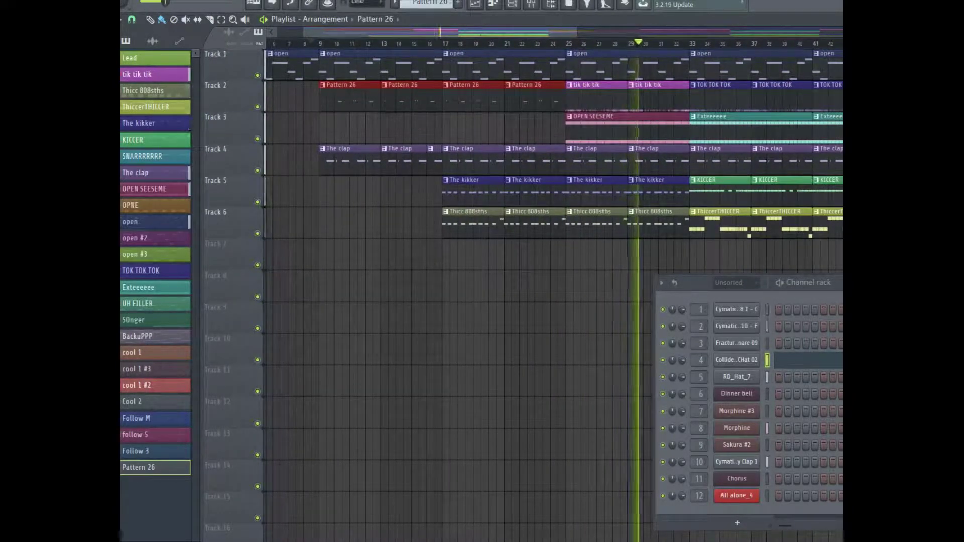
key(space)
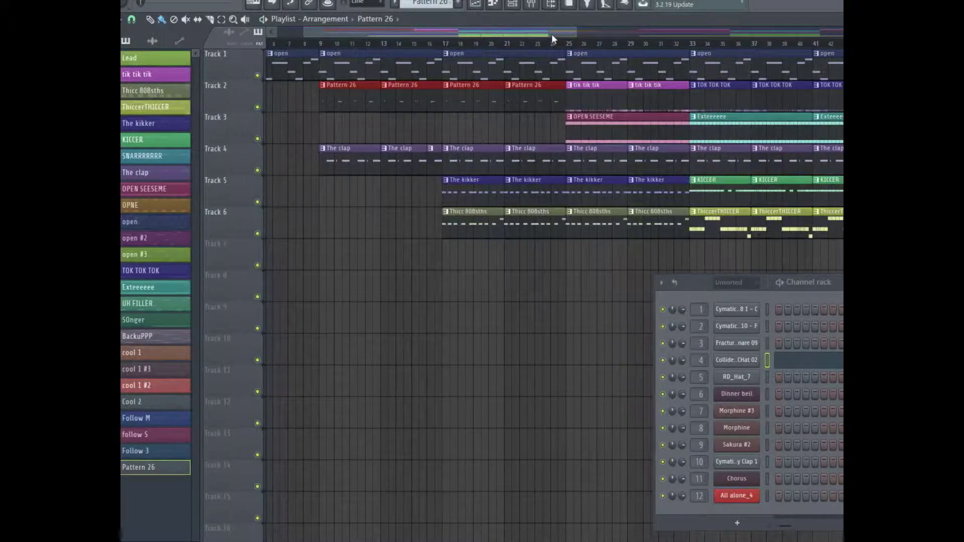
scroll(551, 34, right, 3)
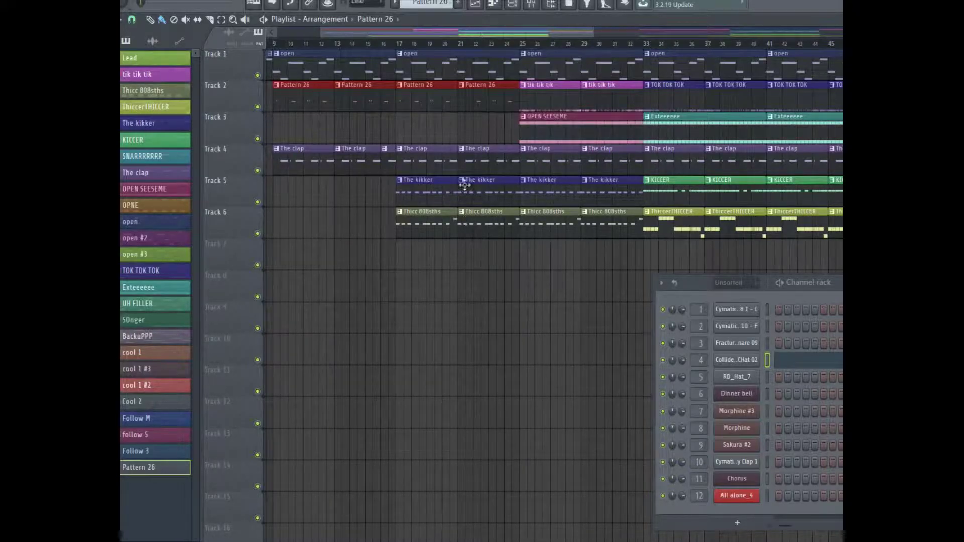
drag(505, 34, 467, 34)
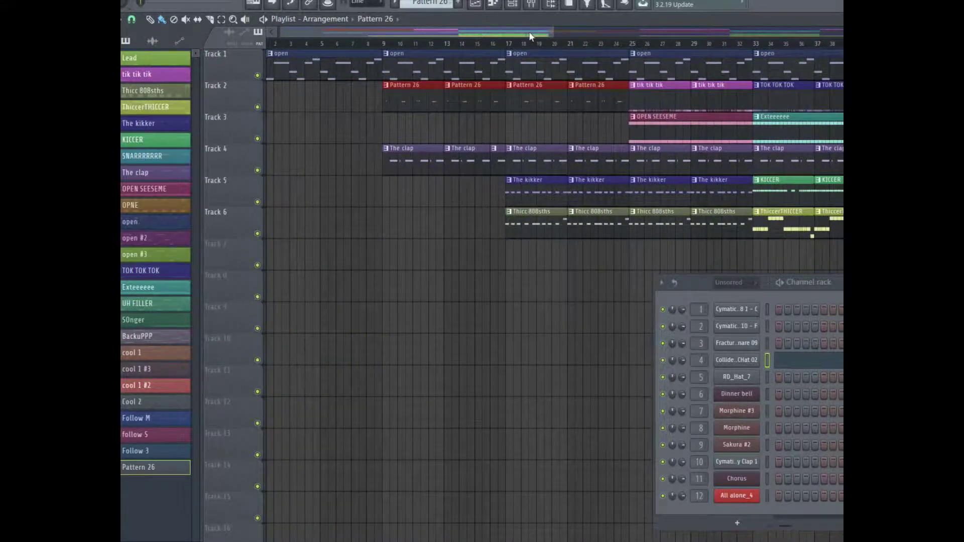
drag(529, 31, 546, 32)
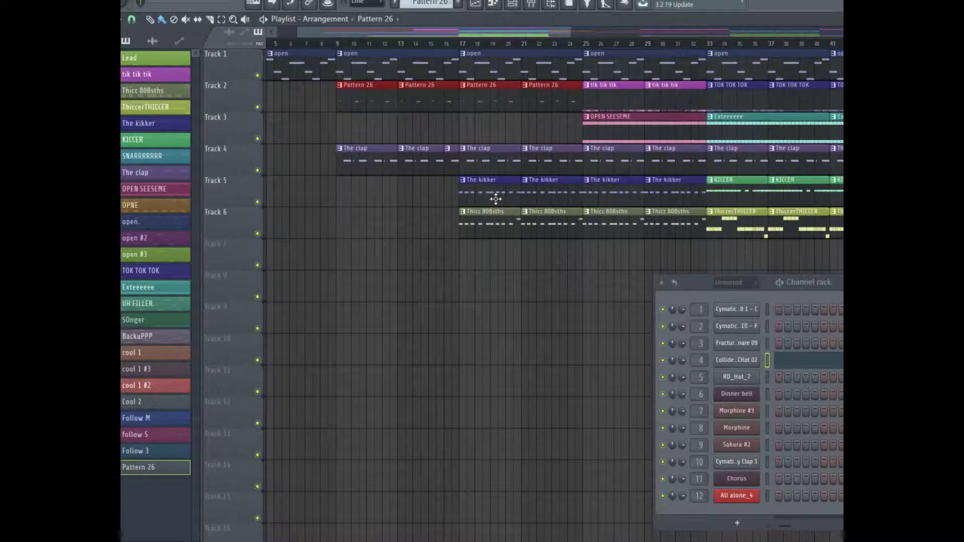
drag(494, 35, 541, 36)
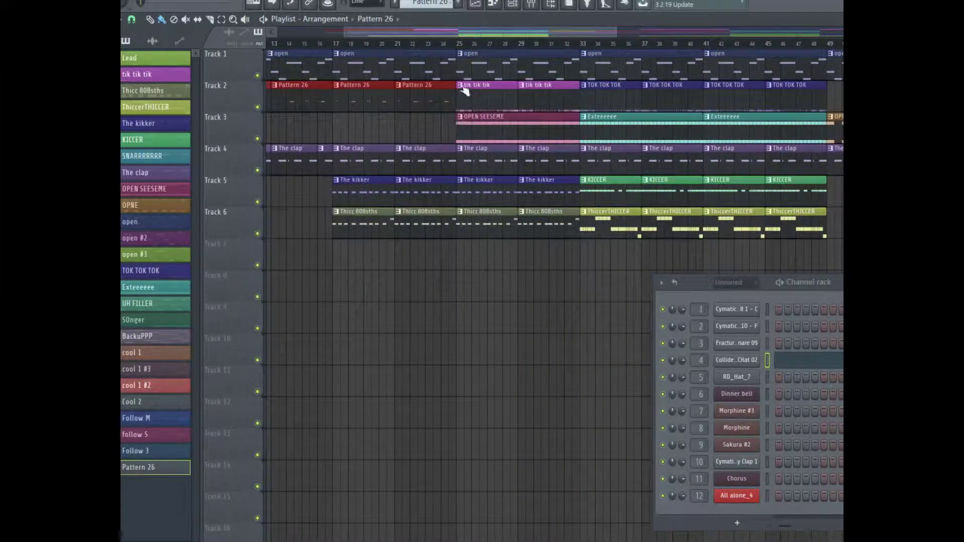
drag(472, 35, 432, 31)
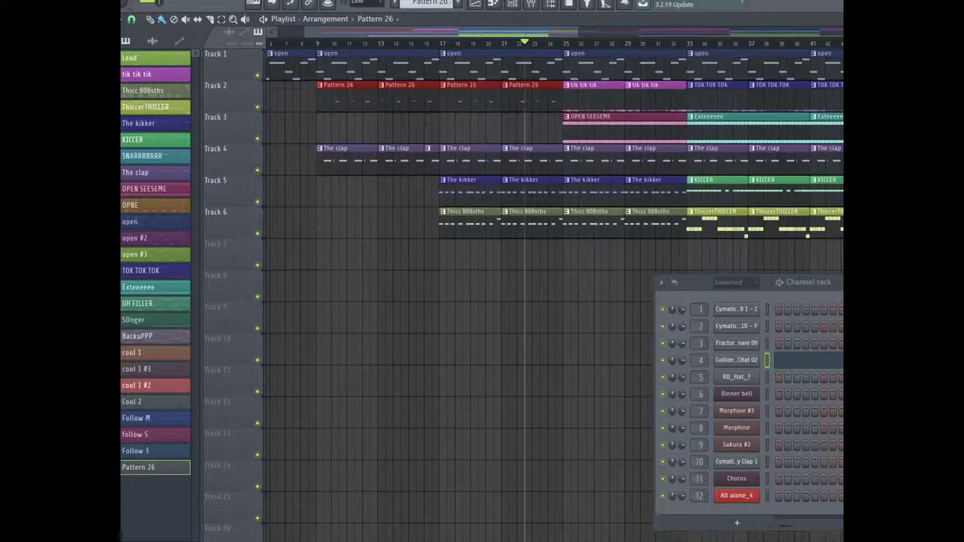
Play the arrangement and follow the playhead through later sections up to the tik tik tik clip at bar 73.
key(space)
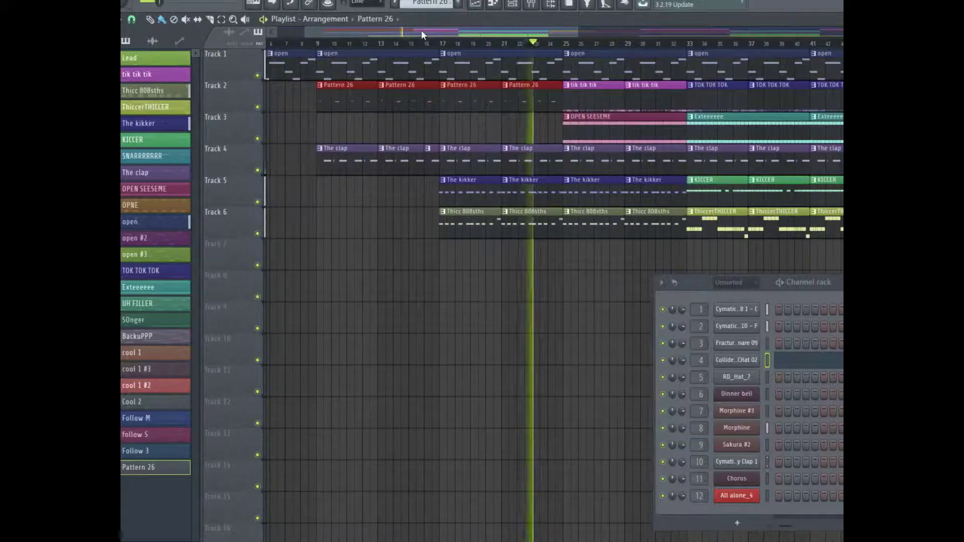
drag(424, 31, 481, 31)
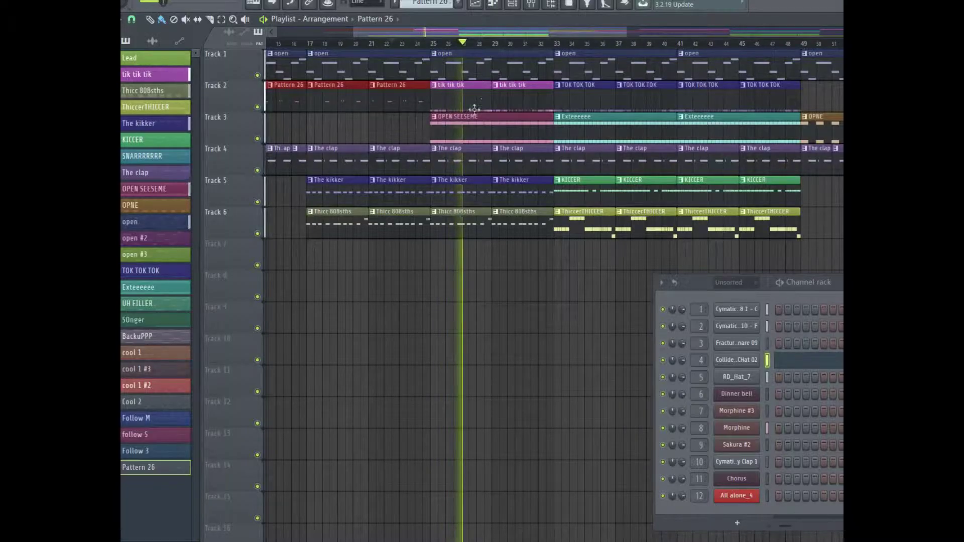
drag(504, 31, 514, 32)
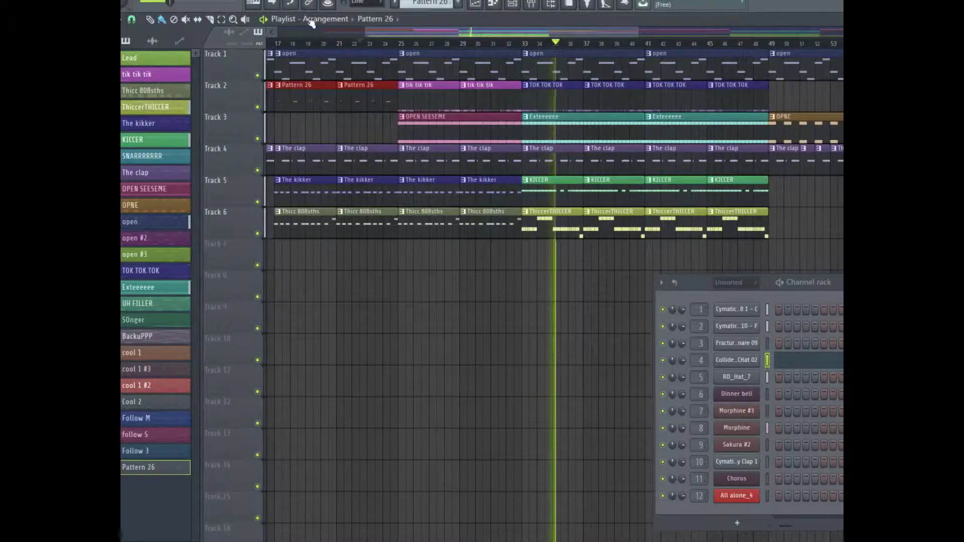
drag(401, 29, 462, 30)
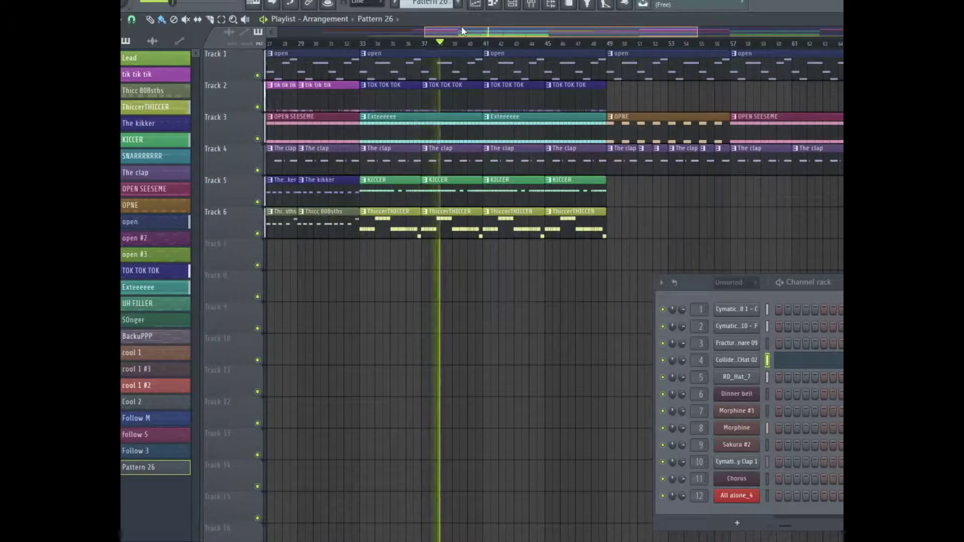
drag(461, 28, 486, 32)
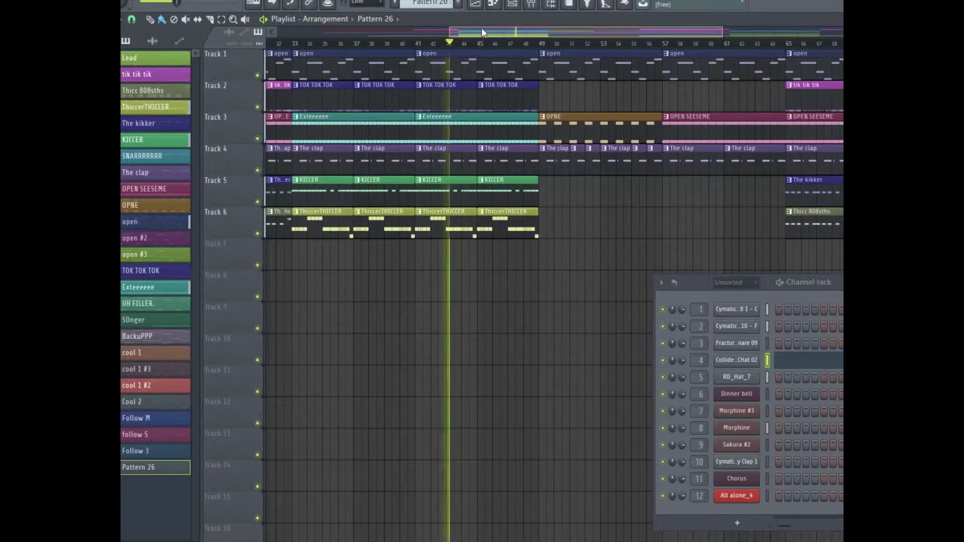
drag(482, 29, 508, 30)
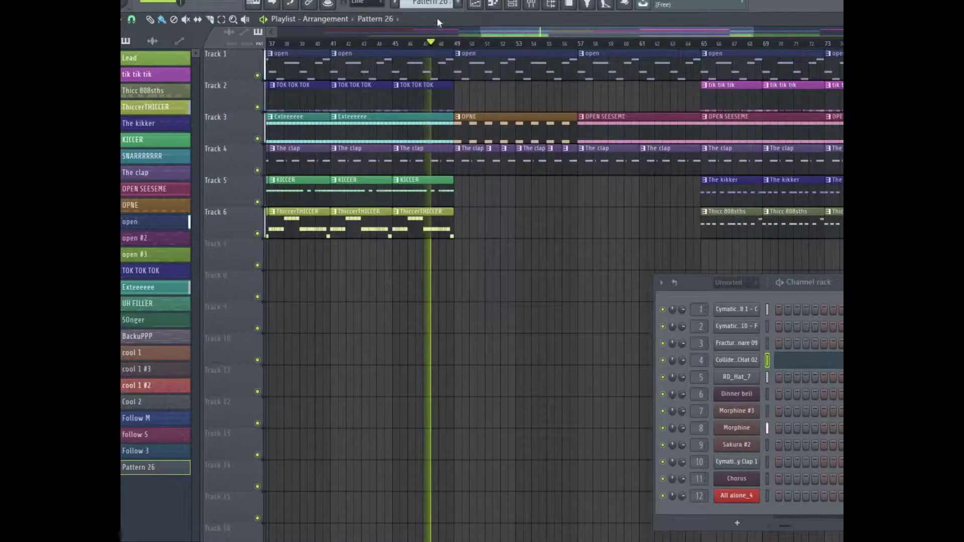
drag(492, 29, 596, 31)
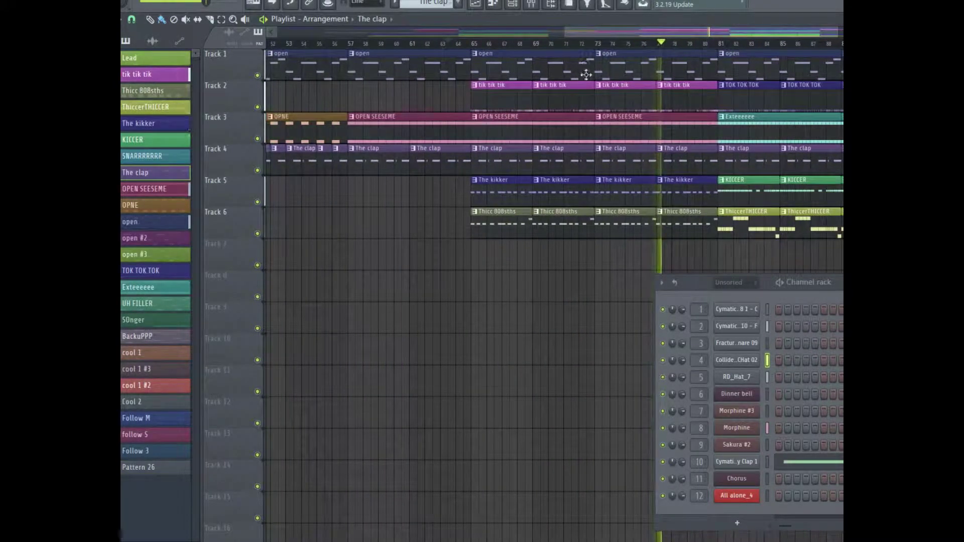
click(619, 100)
Delete the tik tik tik clips at bars 73 and 77 and replay from around bar 70.
right_click(619, 99)
click(560, 46)
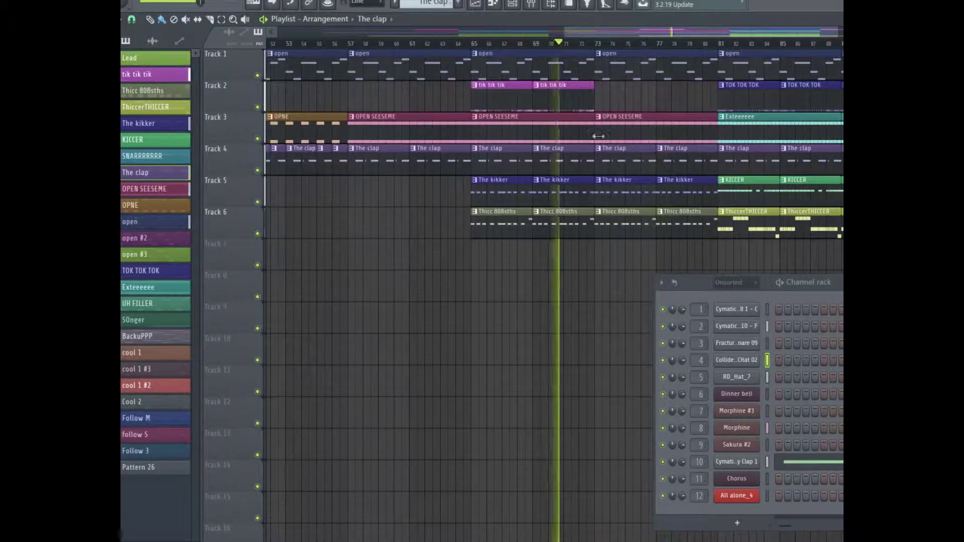
drag(619, 32, 640, 32)
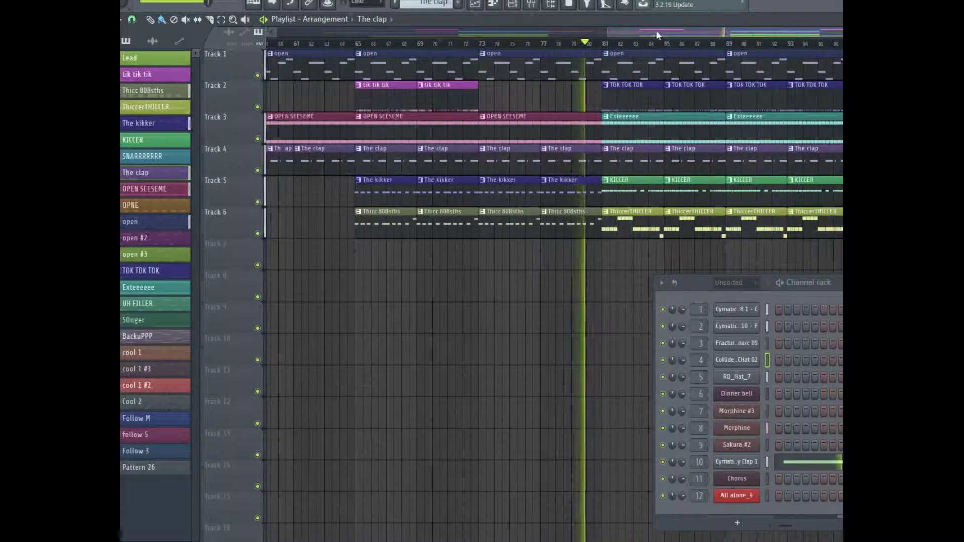
click(676, 33)
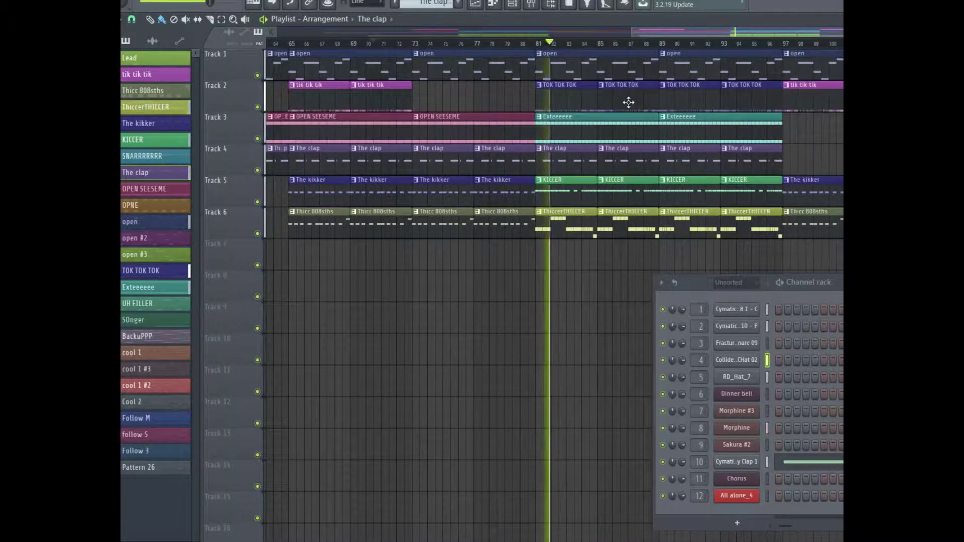
Delete the Thicc 808sths clips at bars 73–80 and bring the Mixer back up.
right_click(491, 224)
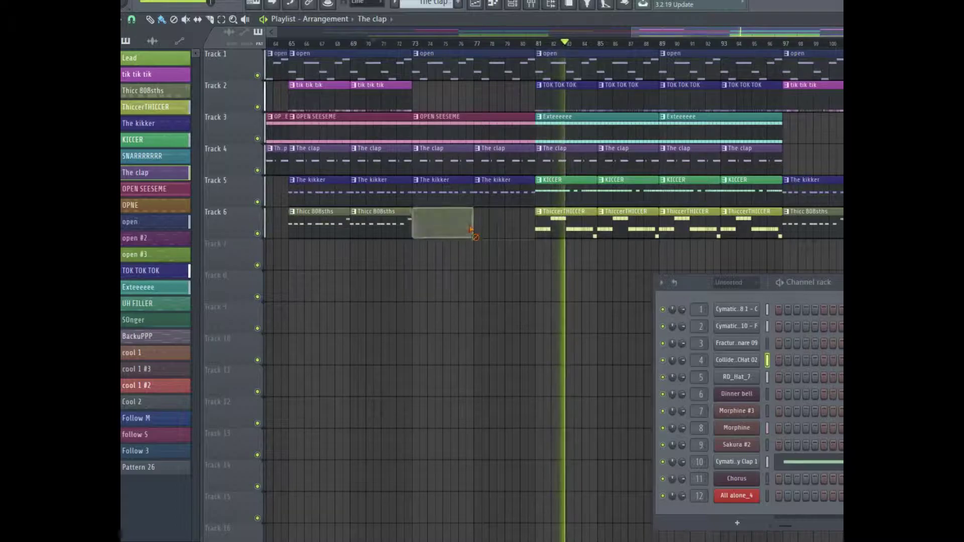
right_click(437, 223)
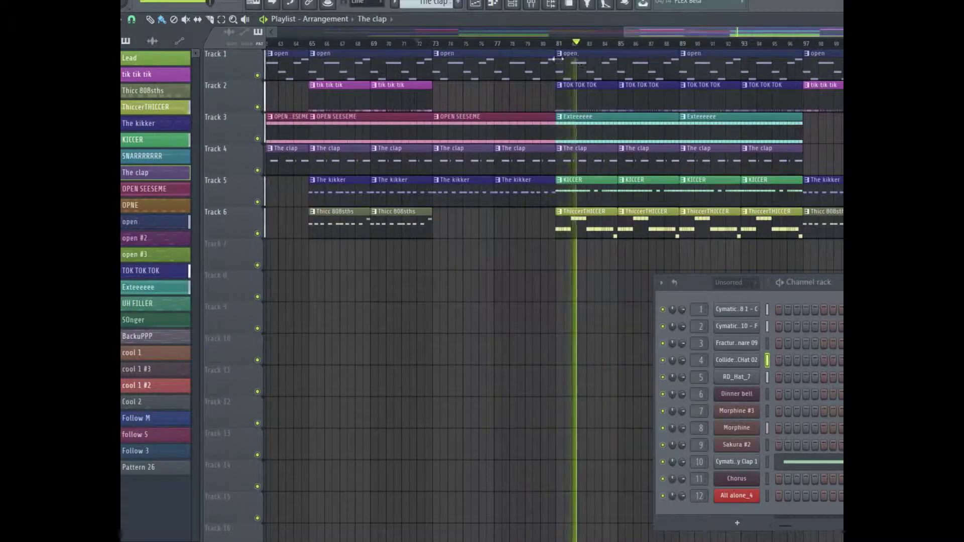
drag(679, 28, 734, 32)
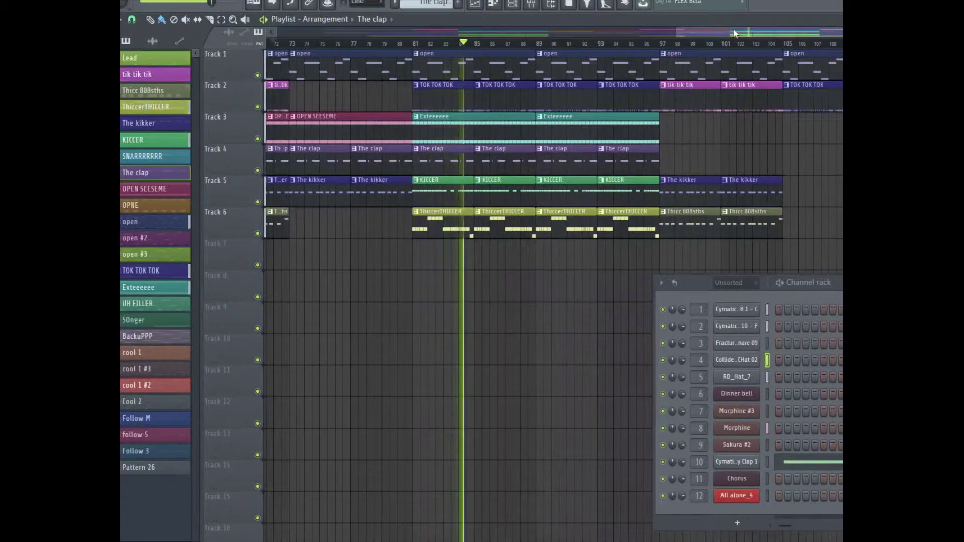
click(684, 44)
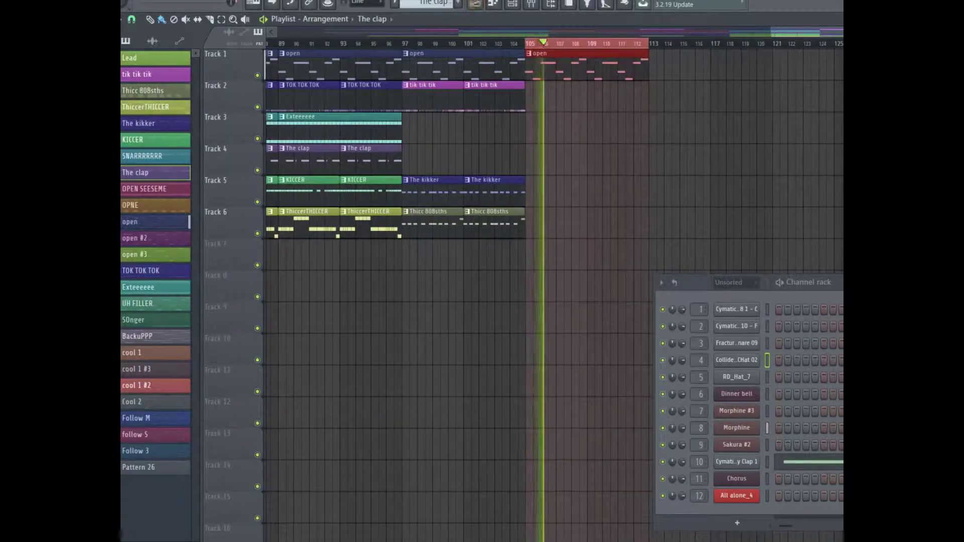
click(515, 5)
Create a Master Volume automation clip that fades the volume down toward the end.
click(530, 5)
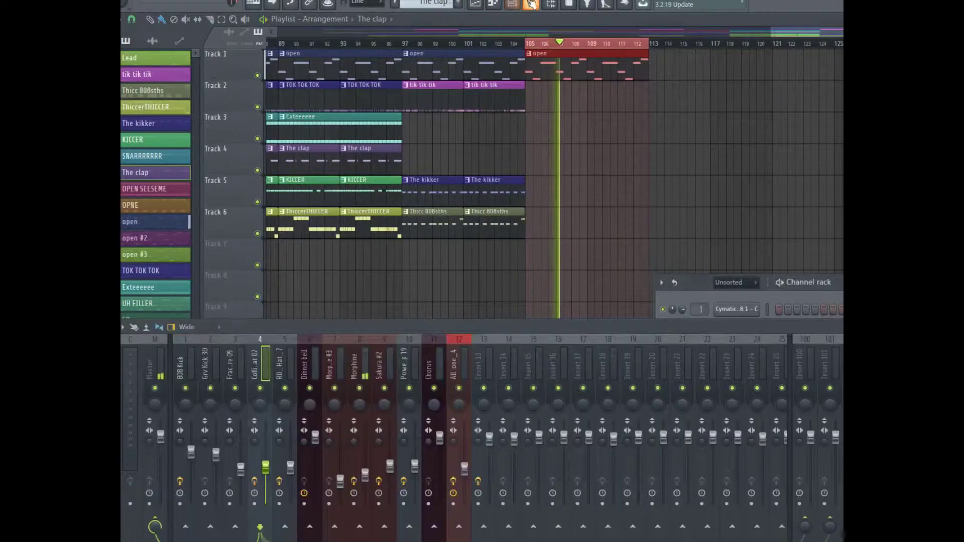
right_click(161, 436)
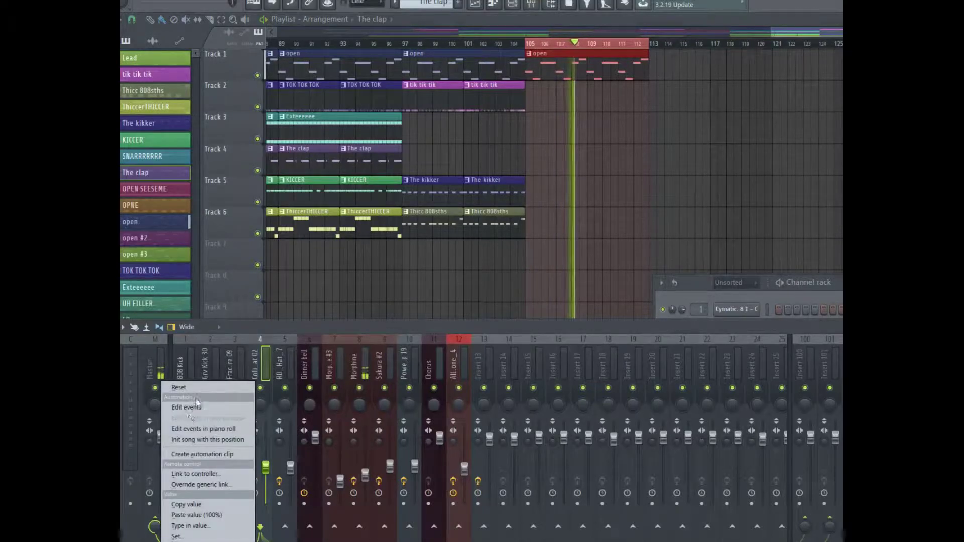
click(203, 454)
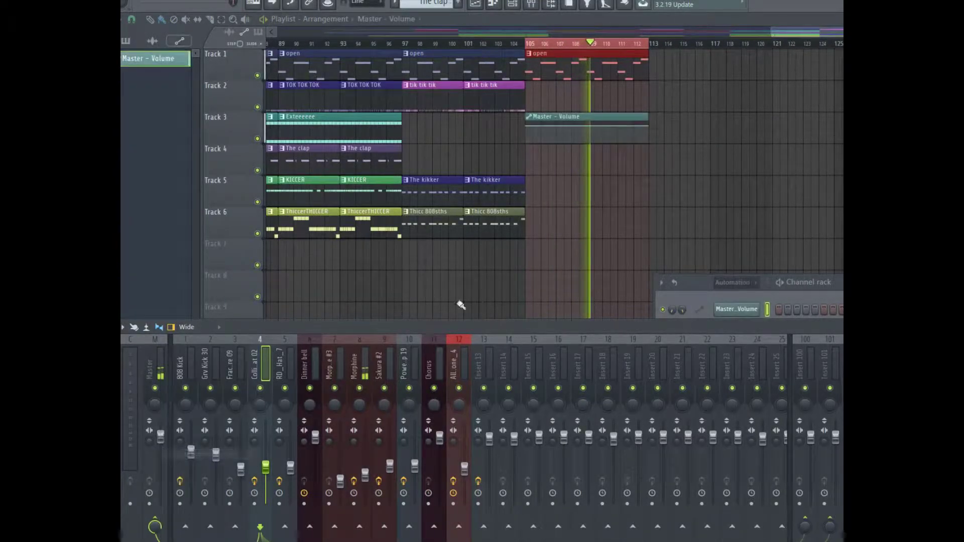
drag(649, 127, 650, 142)
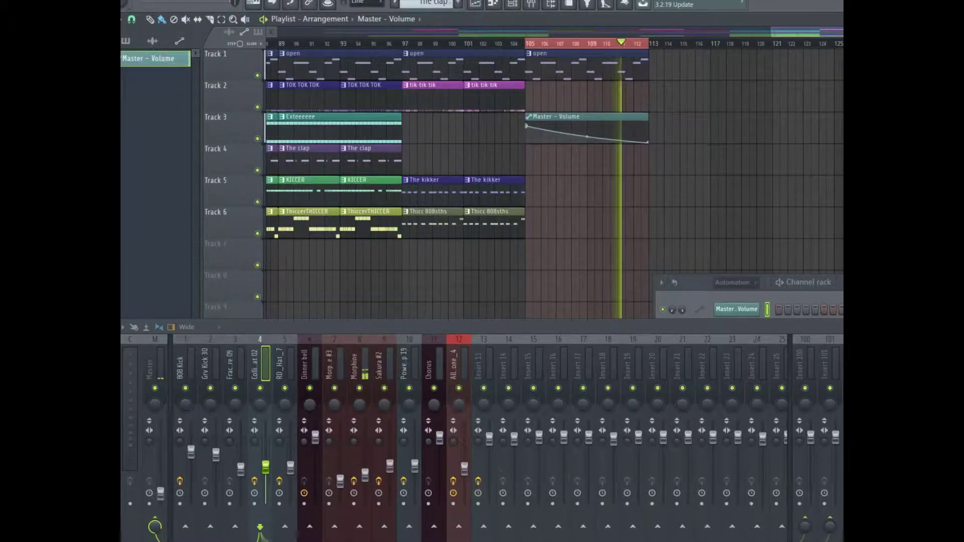
Play back the ending from around bar 103, then bring up the last The kikker clip's options.
click(510, 45)
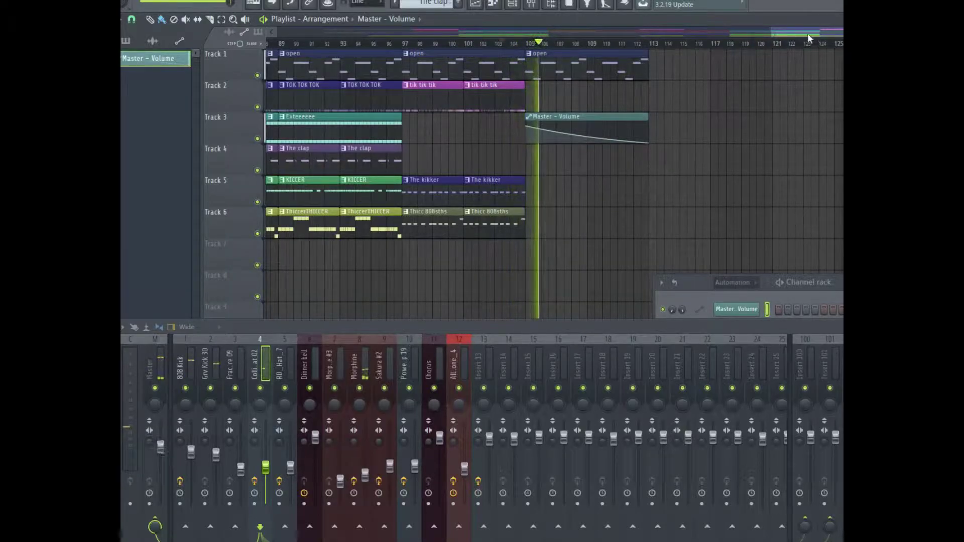
mouse_move(807, 33)
mouse_down()
mouse_move(772, 35)
mouse_move(804, 33)
mouse_up()
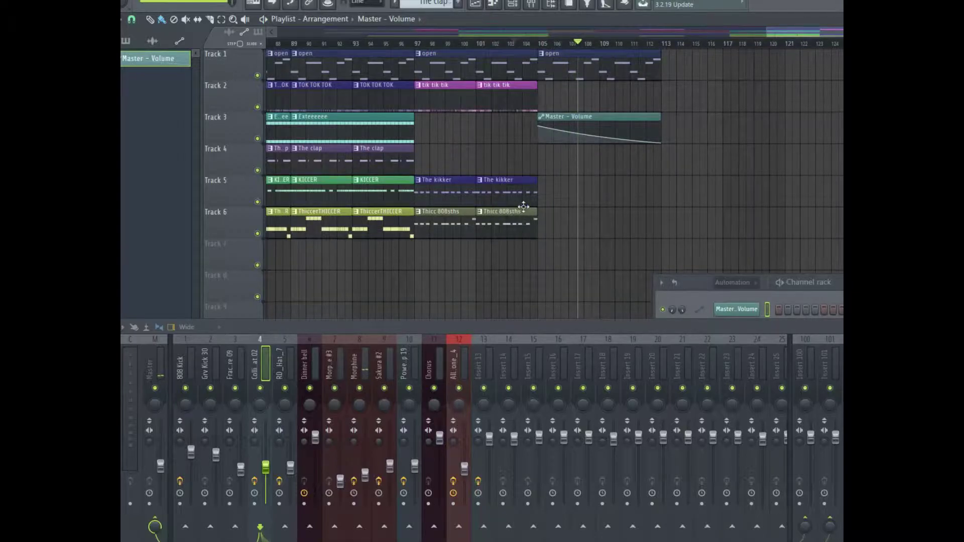
drag(788, 33, 726, 50)
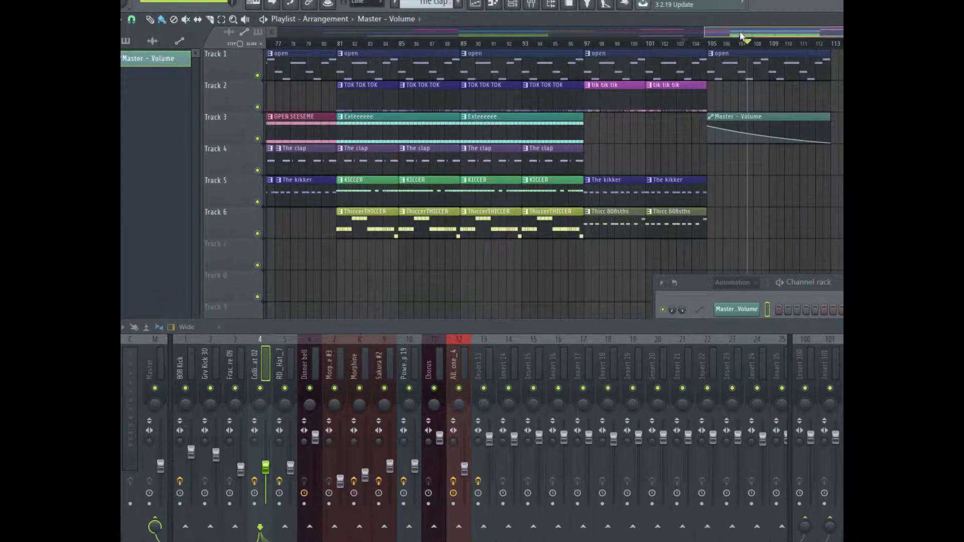
scroll(682, 53, down, 2)
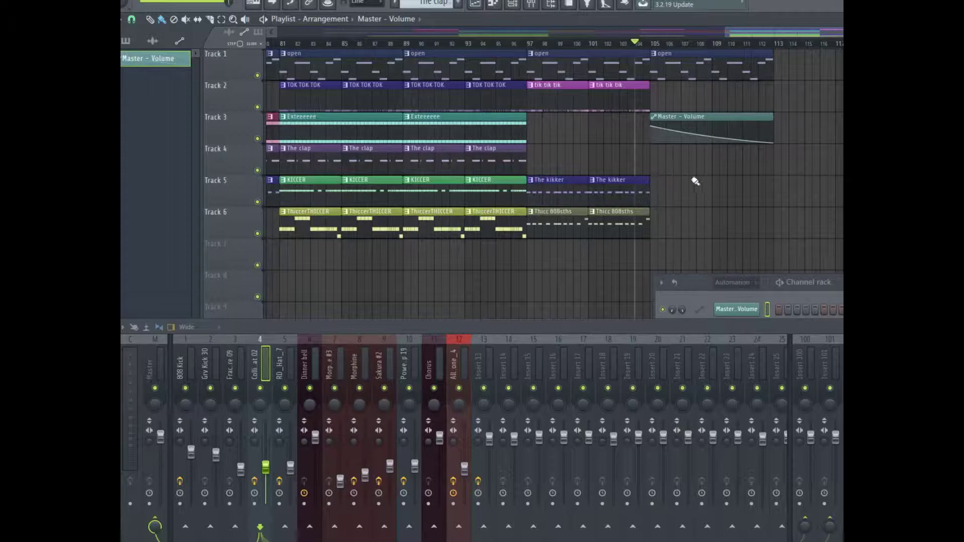
key(space)
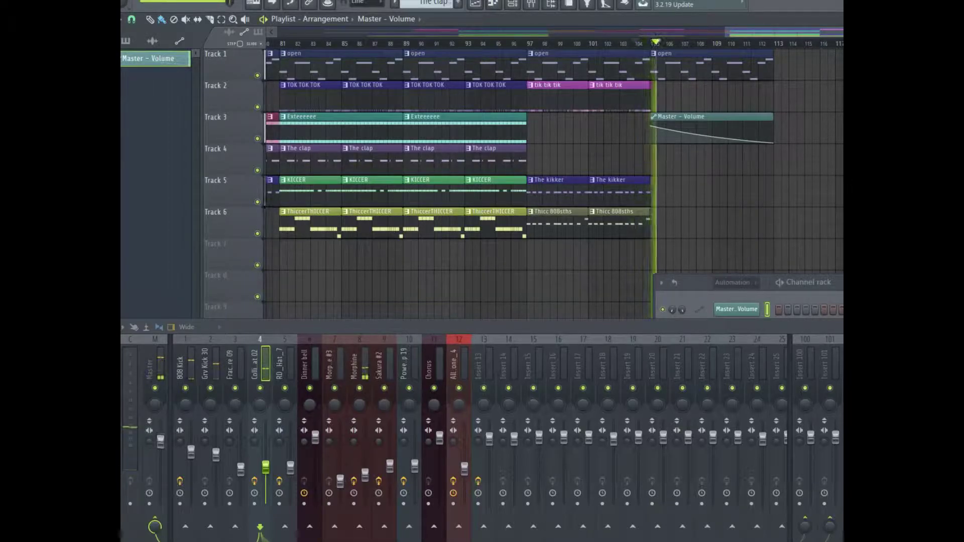
key(space)
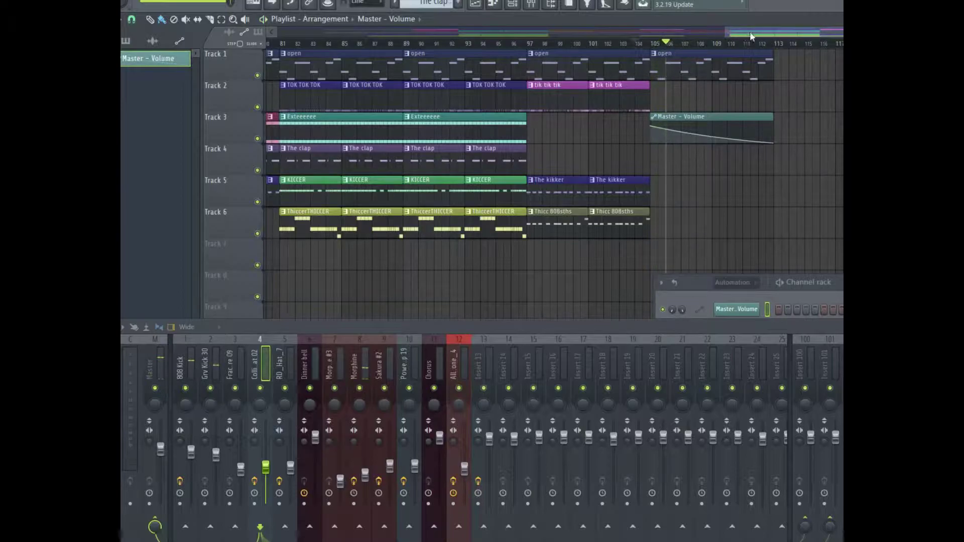
drag(751, 36, 762, 35)
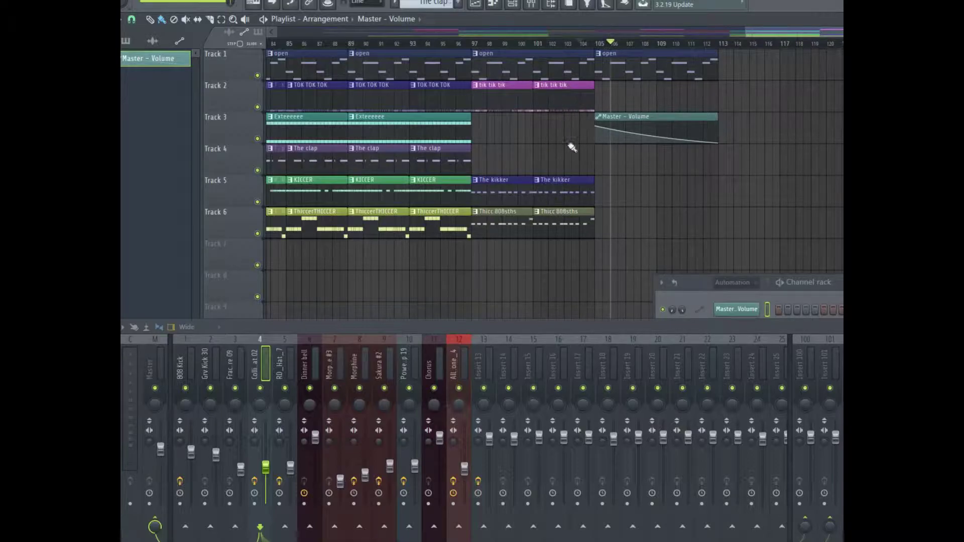
click(537, 182)
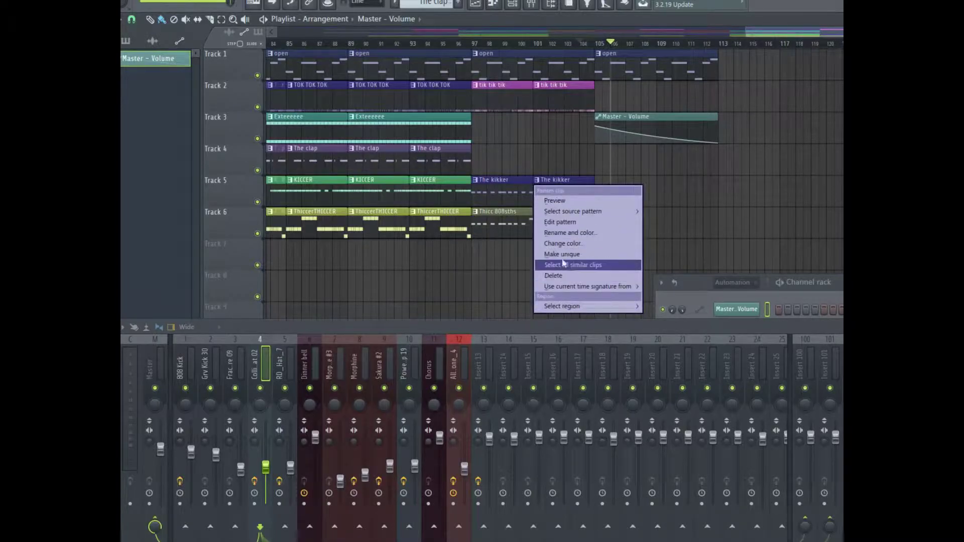
Make the last The kikker and Thicc 808sths clips unique.
click(568, 257)
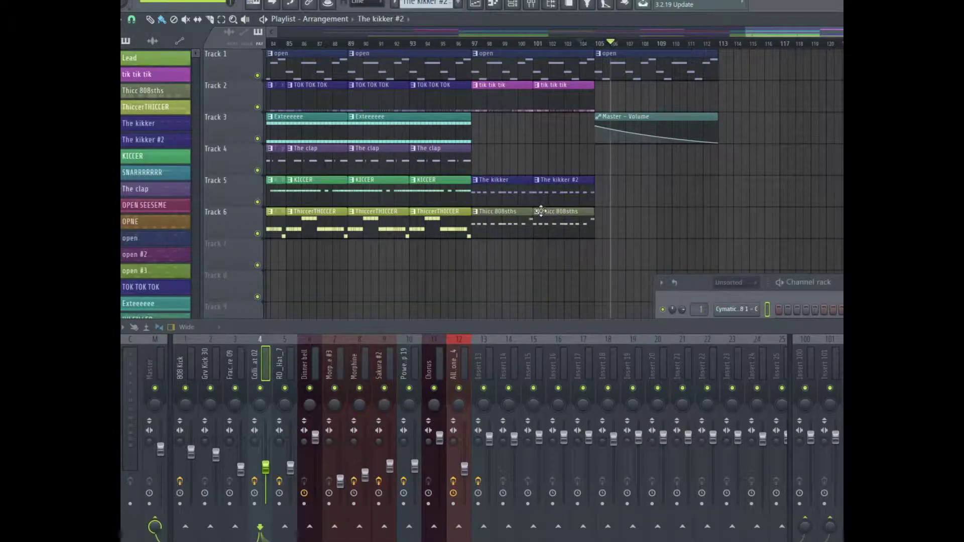
click(538, 212)
click(564, 285)
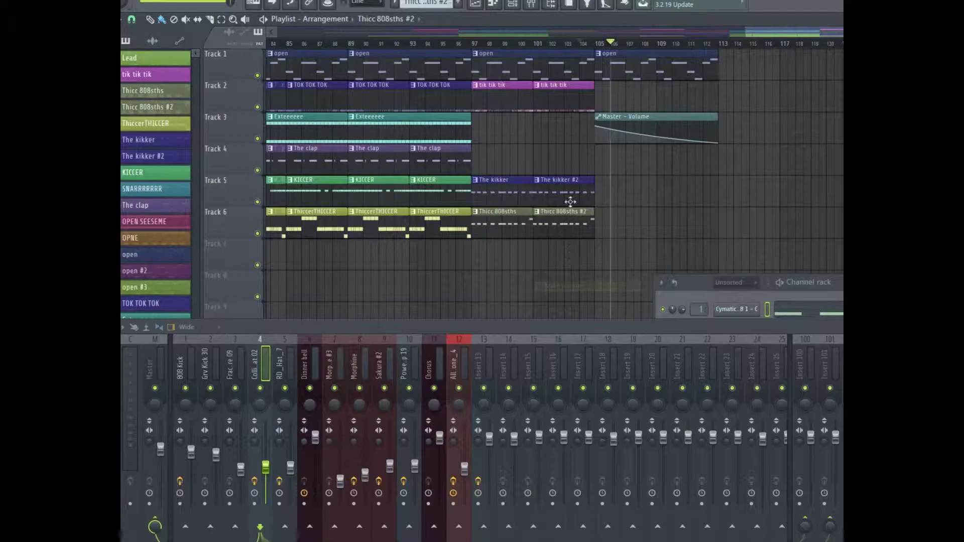
Delete the three short G#4 kick notes at the end of The kikker #2.
double_click(571, 198)
right_click(541, 151)
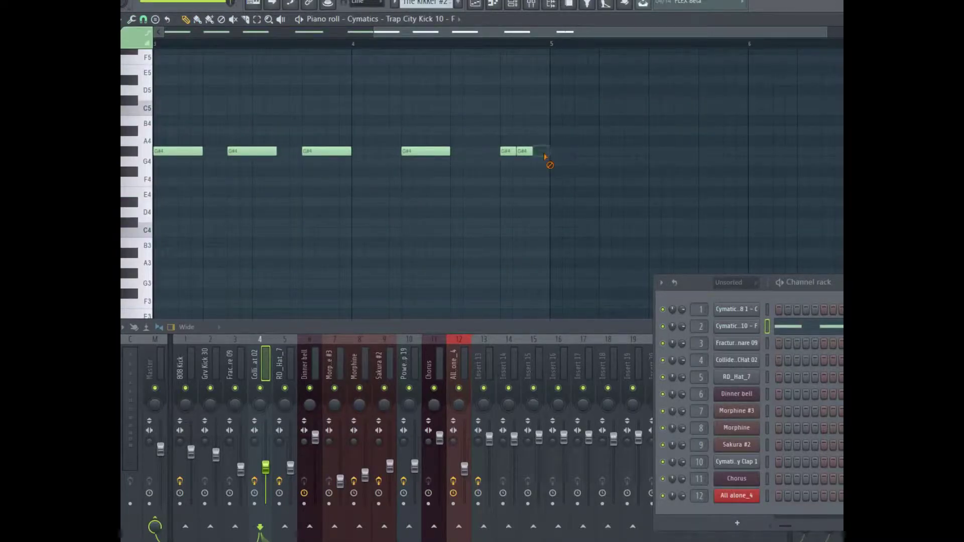
right_click(524, 151)
right_click(508, 152)
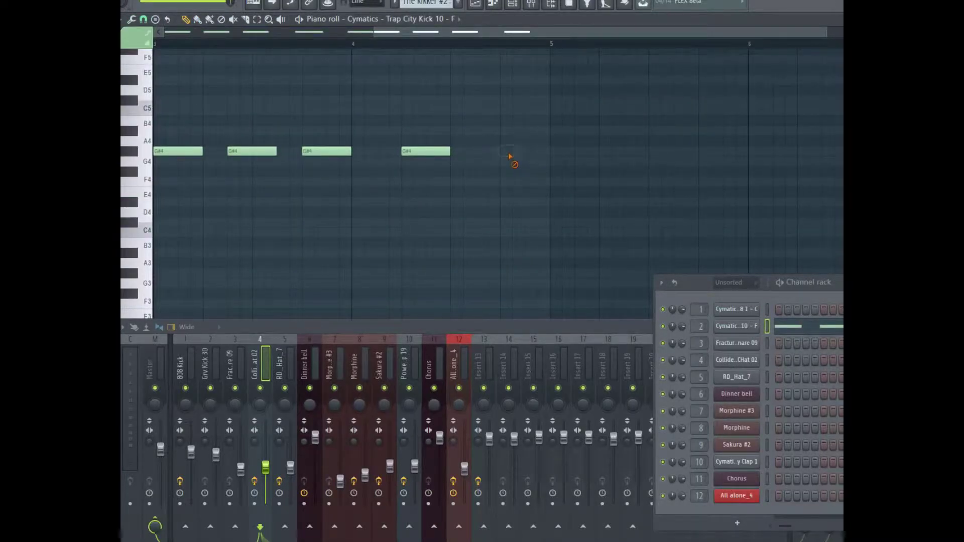
click(474, 4)
In Thicc 808sths #2, delete the three B4 808 notes and lengthen the final G#4 note.
double_click(585, 219)
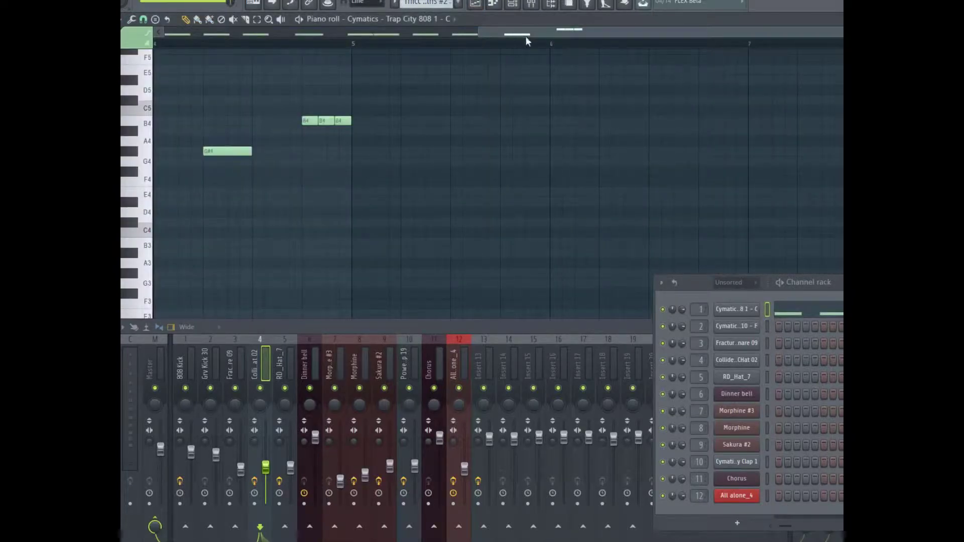
drag(525, 40, 399, 34)
right_click(582, 121)
right_click(565, 120)
right_click(550, 121)
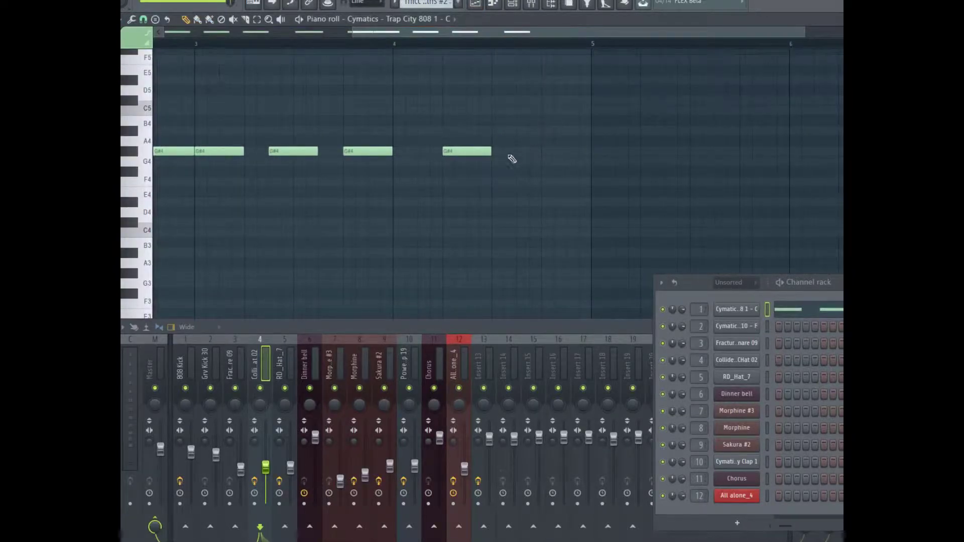
drag(491, 151, 542, 152)
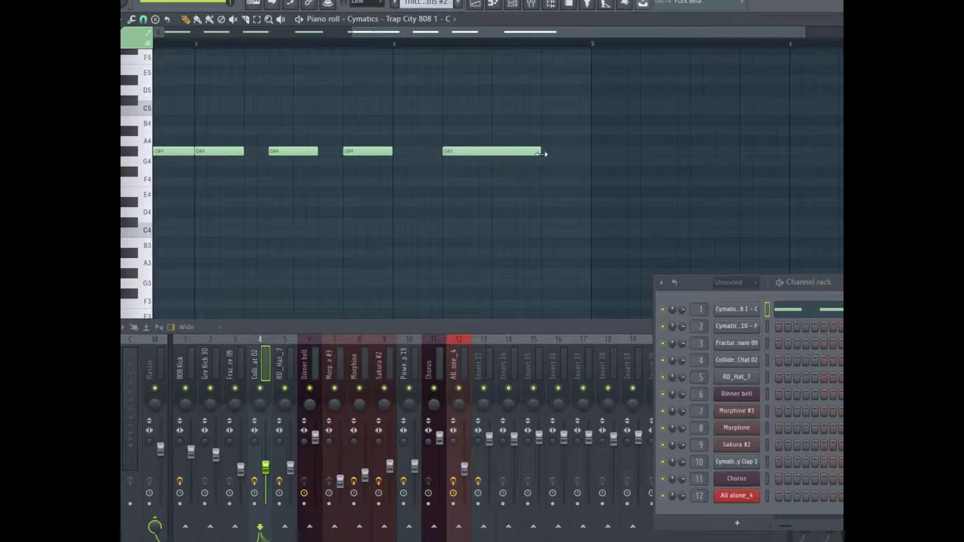
click(485, 3)
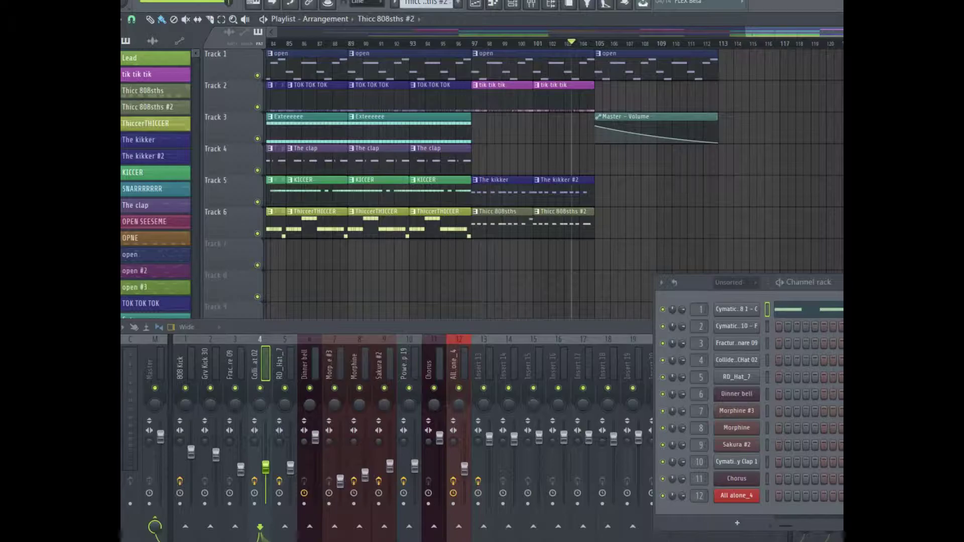
Play the edited ending, then scroll the playlist back to bar 1.
key(space)
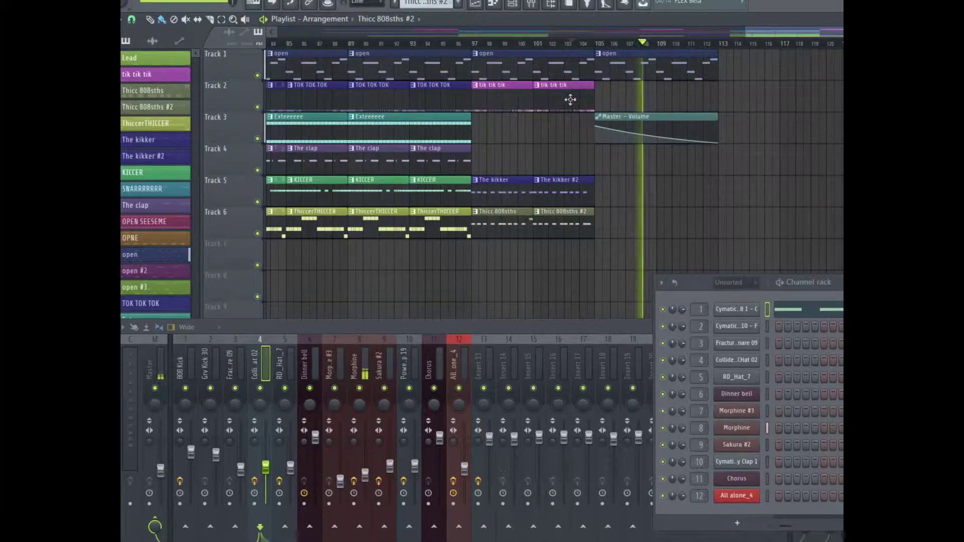
scroll(603, 103, left, 2)
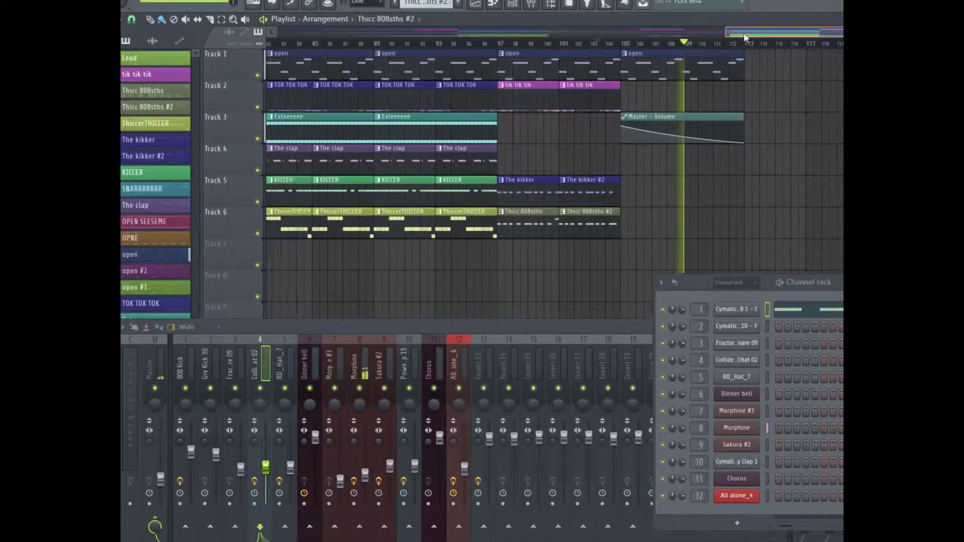
scroll(703, 85, right, 2)
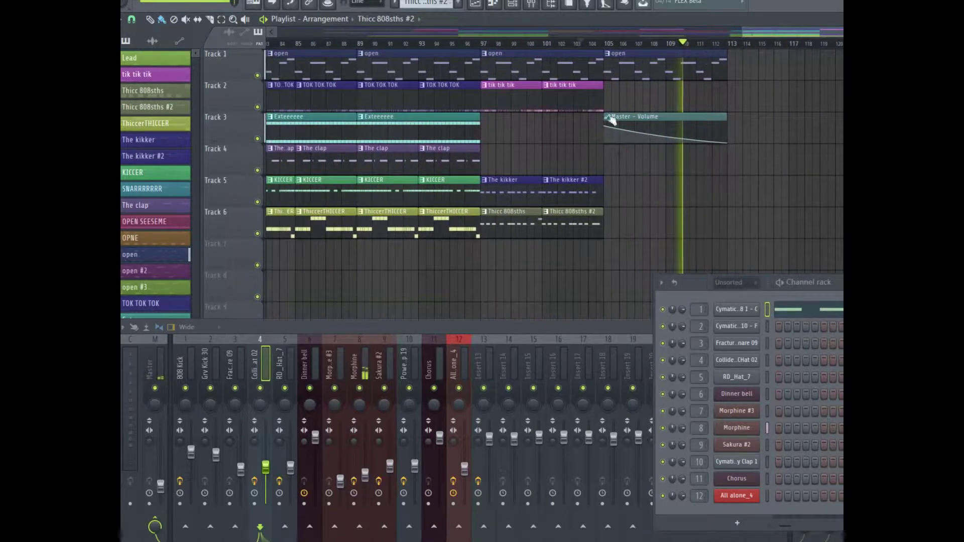
drag(783, 32, 312, 28)
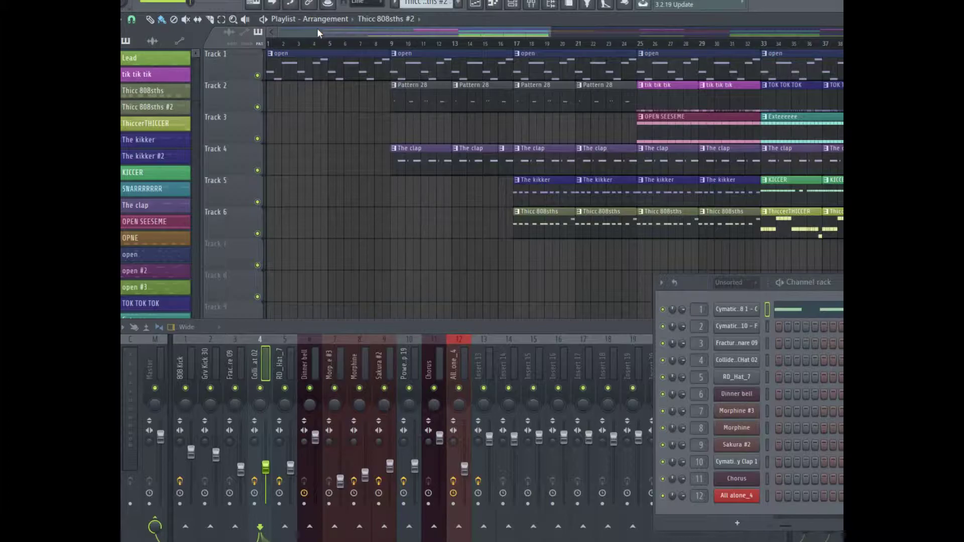
Shift the playlist view slightly toward the start of the arrangement.
drag(317, 28, 291, 31)
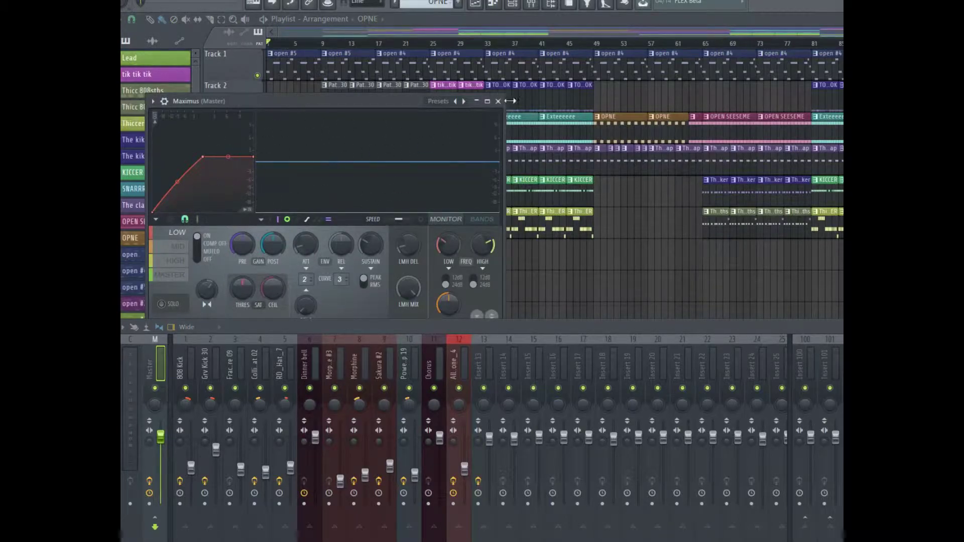
Close Maximus, hide the mixer with F9, and play the full arrangement from bar 1.
click(498, 101)
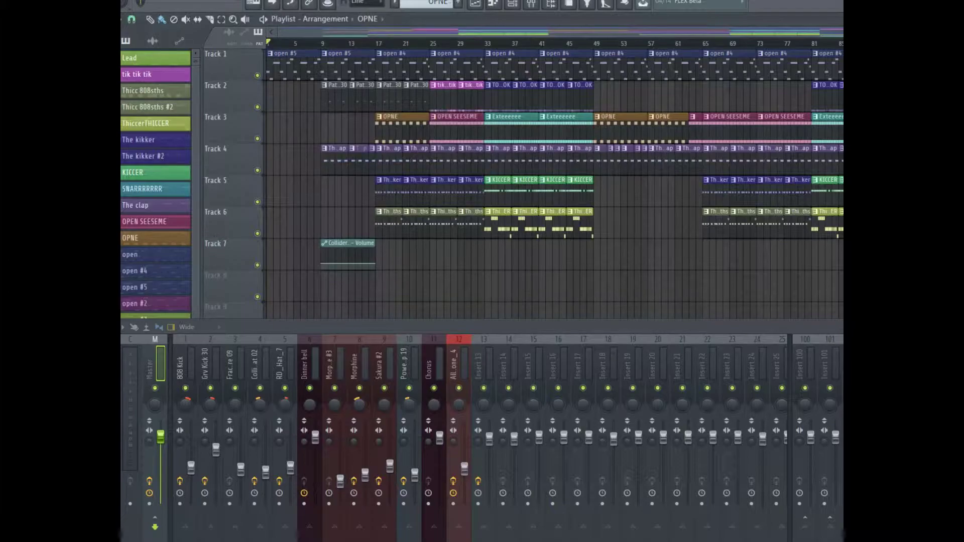
key(F9)
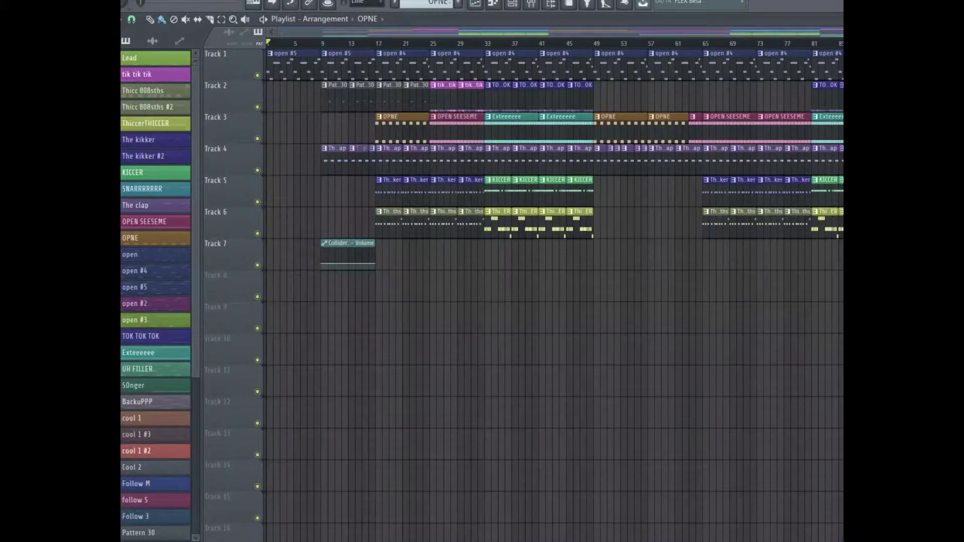
key(space)
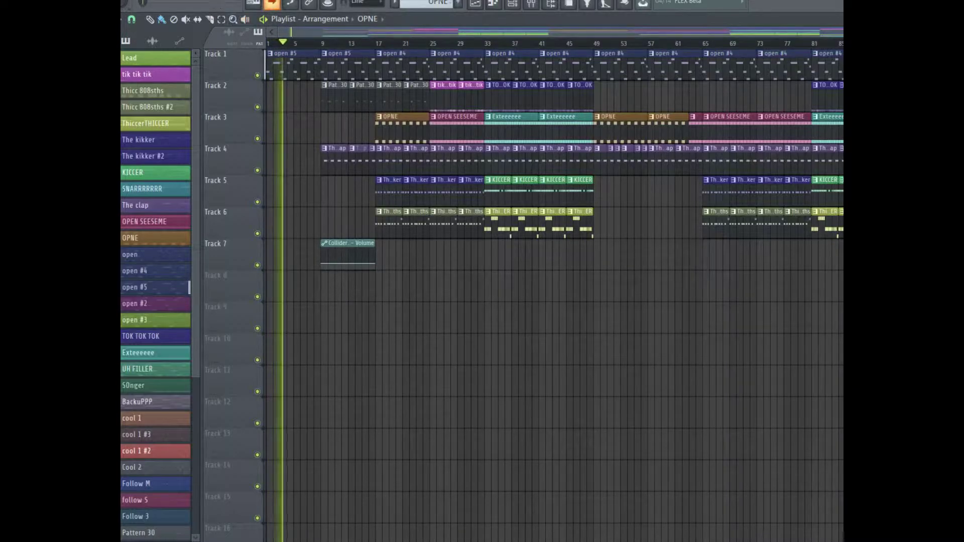
scroll(295, 91, up, 8)
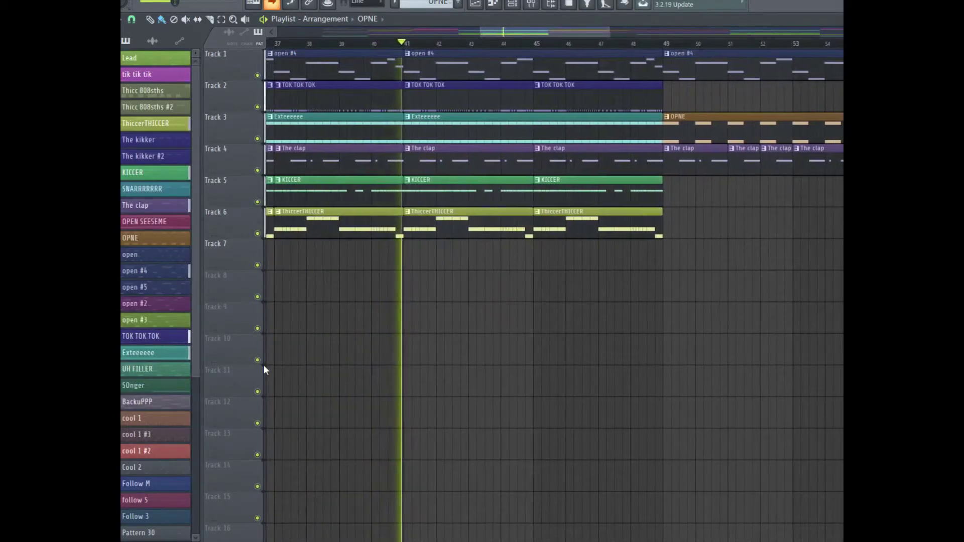
scroll(322, 117, down, 5)
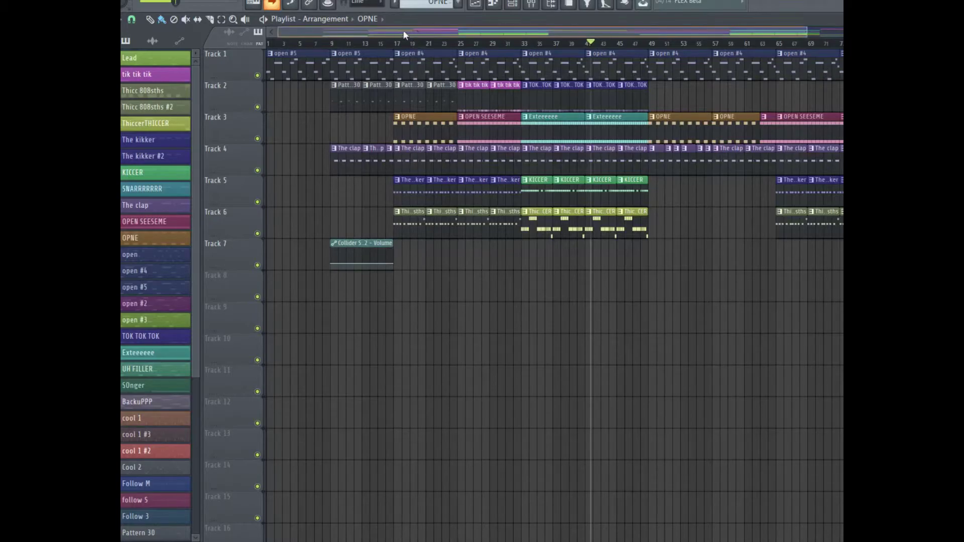
drag(358, 28, 416, 41)
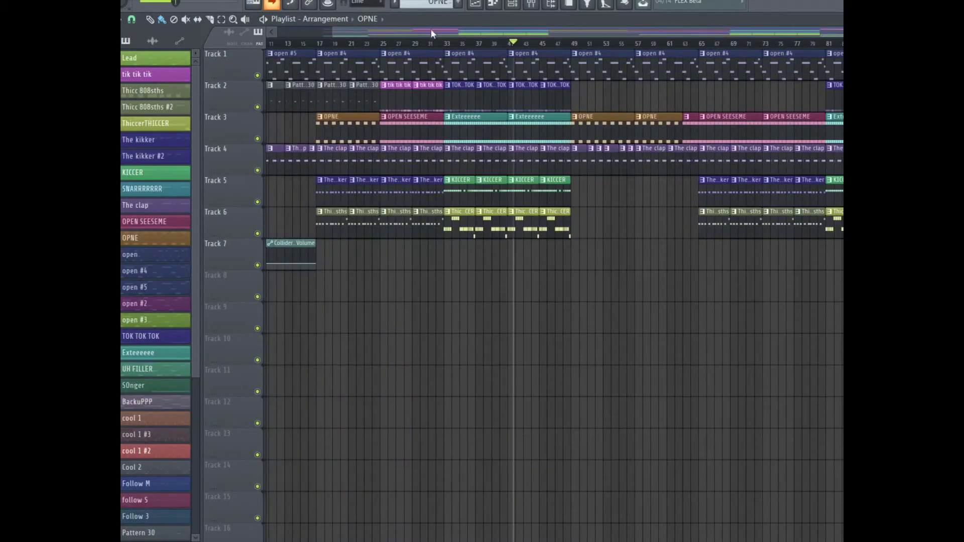
drag(430, 33, 354, 28)
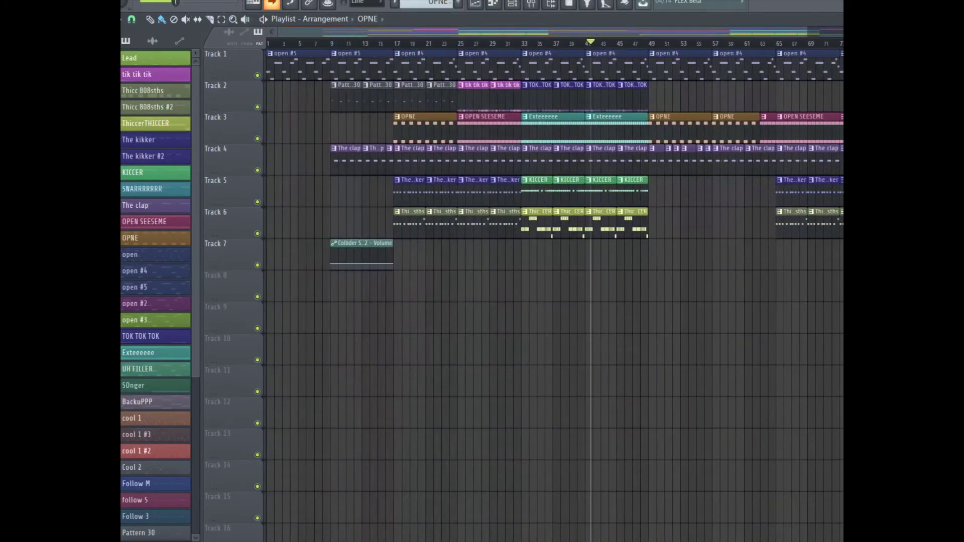